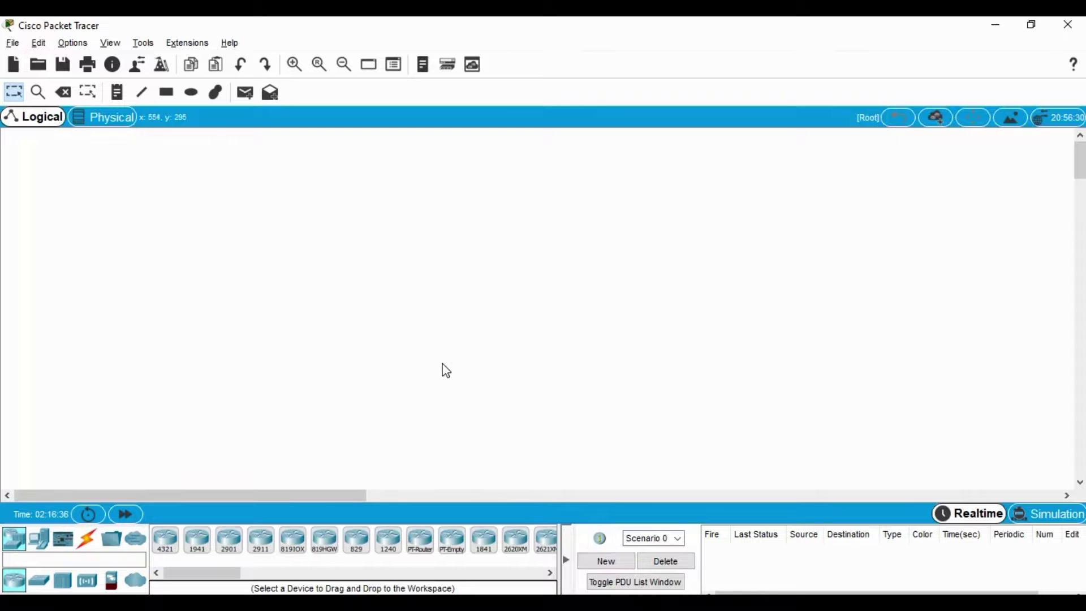
Place a 3560-24PS multilayer switch near the top of the workspace and two PCs side by side below it
{"action": "left_click", "coordinate": [41, 582]}
{"action": "left_click_drag", "start_coordinate": [261, 540], "coordinate": [387, 355]}
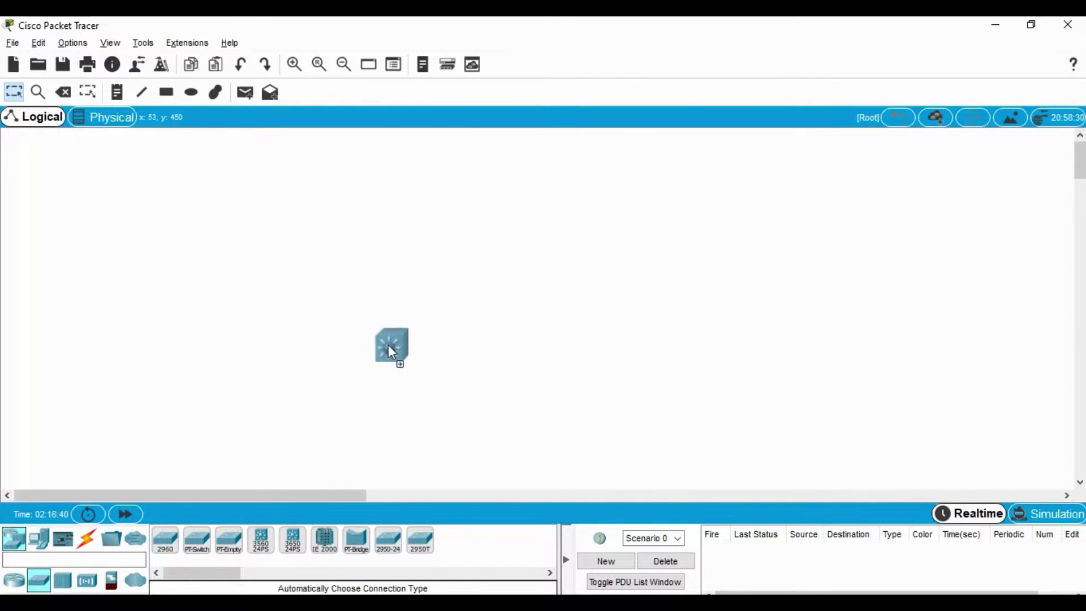
{"action": "left_click_drag", "start_coordinate": [424, 156], "coordinate": [424, 160]}
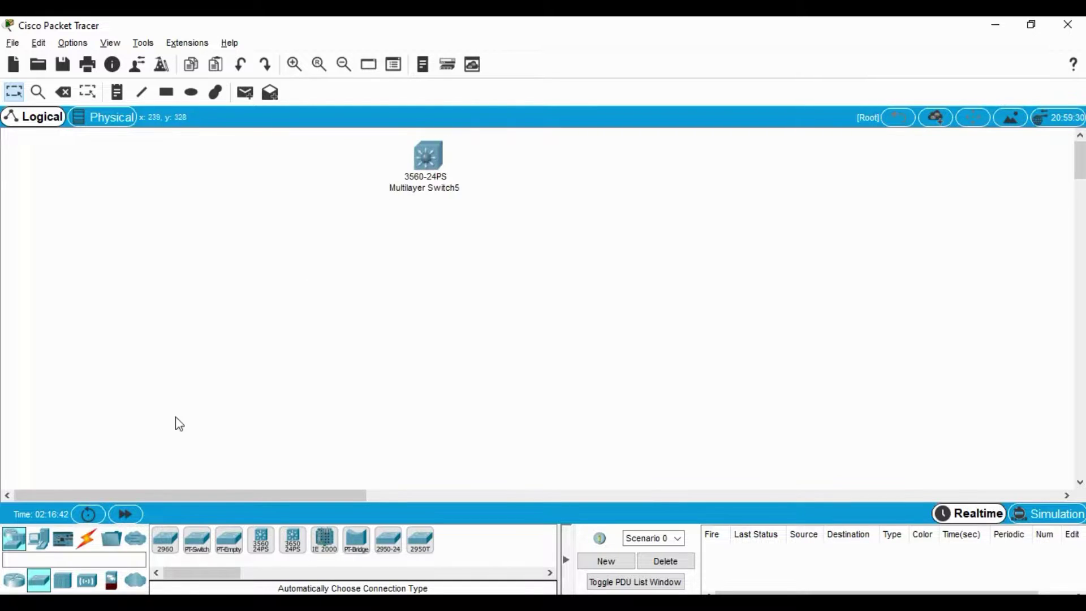
{"action": "left_click", "coordinate": [37, 546]}
{"action": "left_click_drag", "start_coordinate": [165, 540], "coordinate": [239, 336]}
{"action": "left_click_drag", "start_coordinate": [165, 540], "coordinate": [523, 351]}
Draw a green filled ellipse around PC28 and a second ellipse of similar size filled with light purple #aaaaff
{"action": "left_click", "coordinate": [191, 92]}
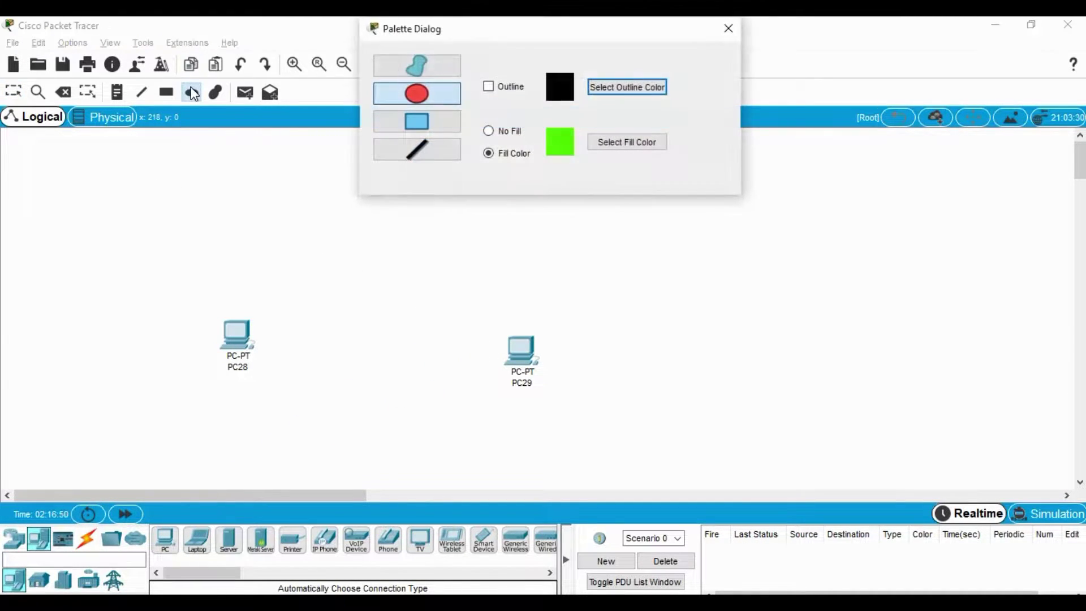
{"action": "left_click_drag", "start_coordinate": [164, 276], "coordinate": [369, 433]}
{"action": "left_click", "coordinate": [604, 142]}
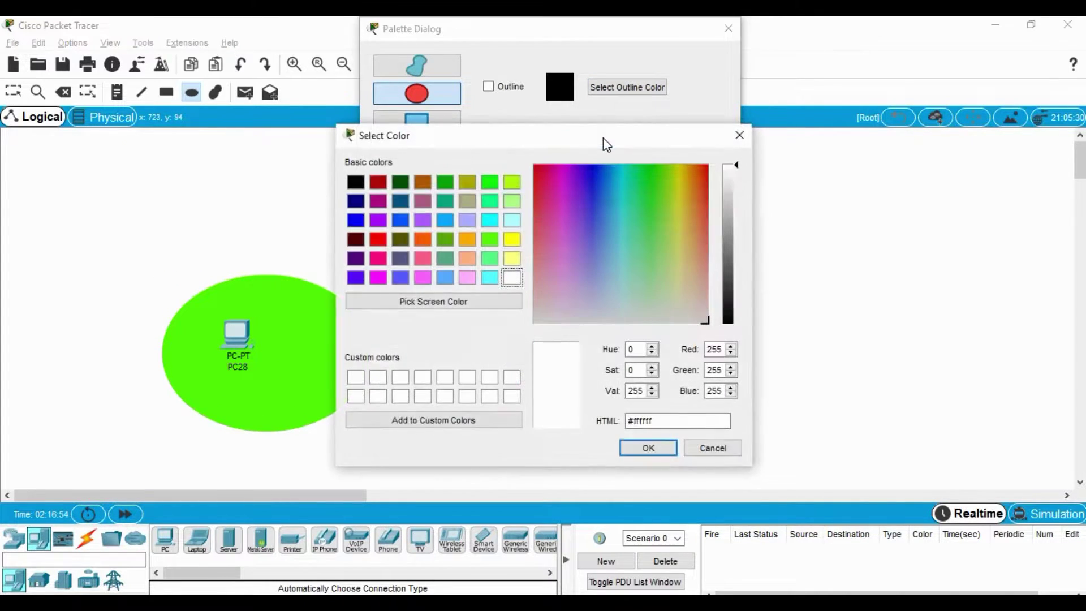
{"action": "left_click", "coordinate": [465, 222]}
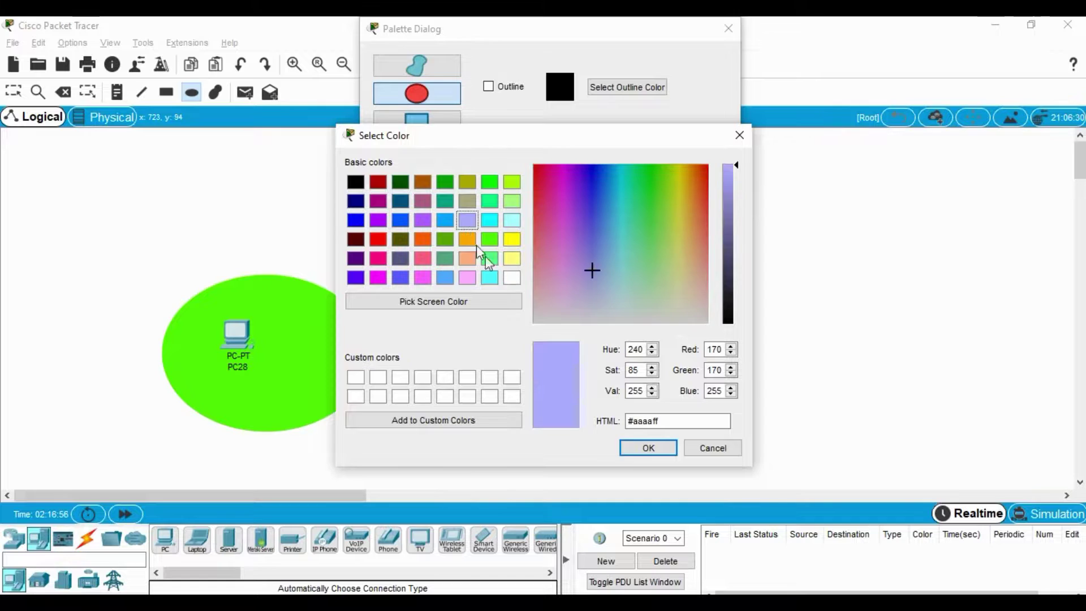
{"action": "left_click", "coordinate": [628, 447]}
{"action": "left_click_drag", "start_coordinate": [203, 291], "coordinate": [422, 449]}
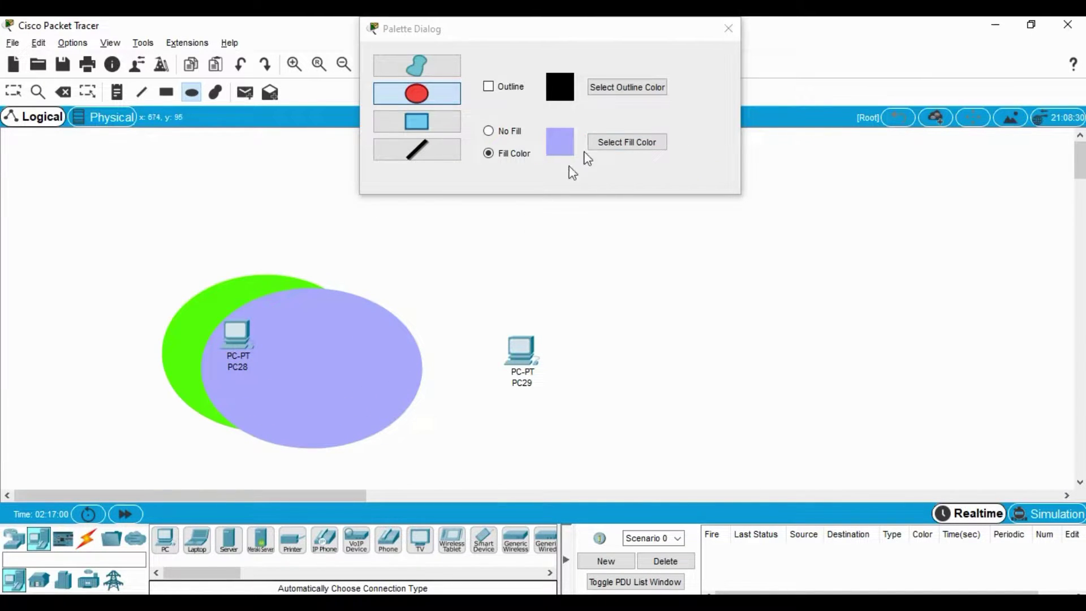
Position the purple ellipse behind PC29 and the green one behind PC28, and shift the multilayer switch between the two PCs
{"action": "left_click", "coordinate": [727, 29]}
{"action": "left_click", "coordinate": [14, 91]}
{"action": "left_click_drag", "start_coordinate": [311, 346], "coordinate": [519, 347]}
{"action": "left_click_drag", "start_coordinate": [266, 339], "coordinate": [241, 338]}
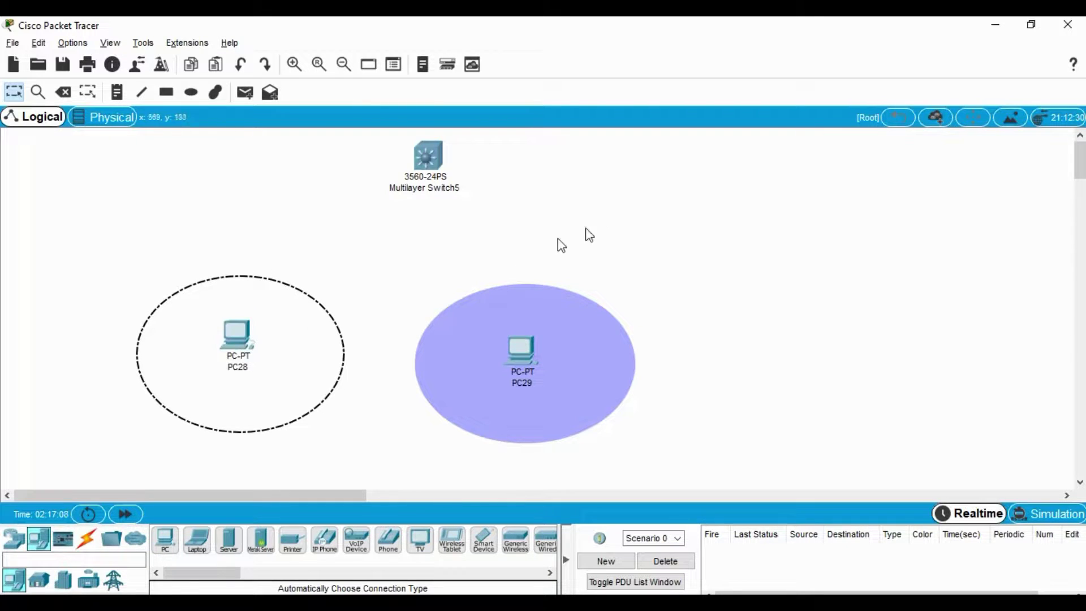
{"action": "left_click_drag", "start_coordinate": [427, 168], "coordinate": [383, 162]}
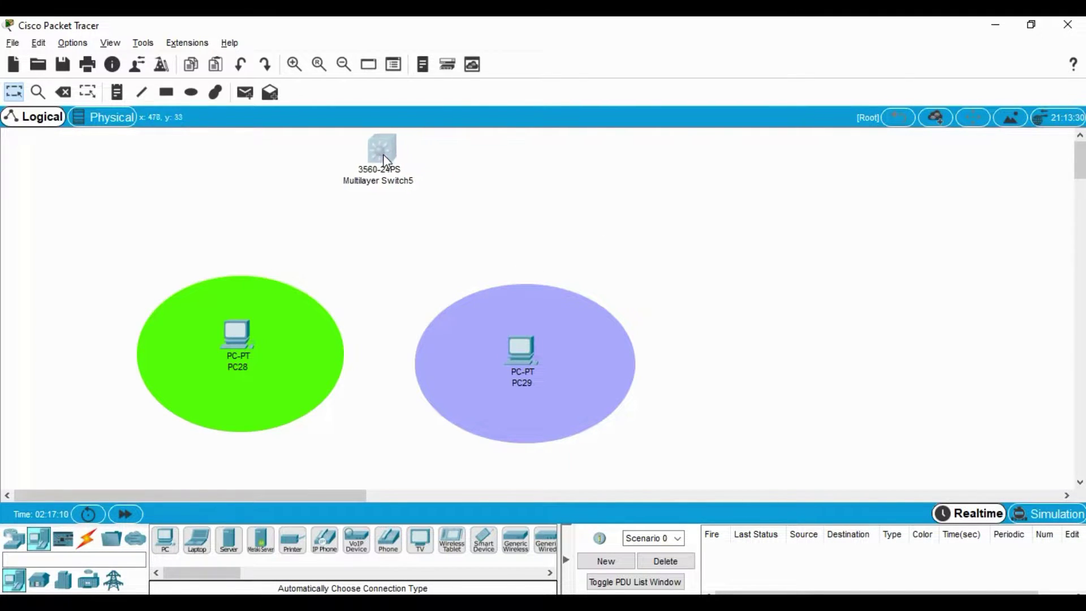
Connect PC28's FastEthernet0 to the multilayer switch's FastEthernet0/1 with a copper straight-through cable
{"action": "left_click", "coordinate": [93, 544]}
{"action": "left_click", "coordinate": [228, 540]}
{"action": "left_click", "coordinate": [234, 342]}
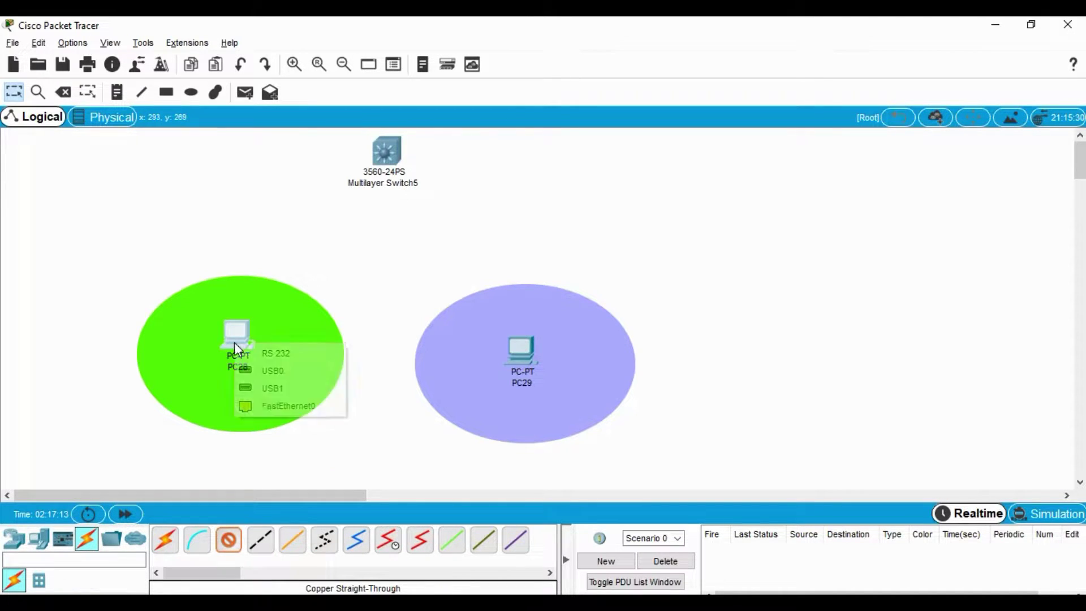
{"action": "left_click", "coordinate": [277, 405]}
{"action": "left_click", "coordinate": [387, 149]}
{"action": "left_click", "coordinate": [389, 176]}
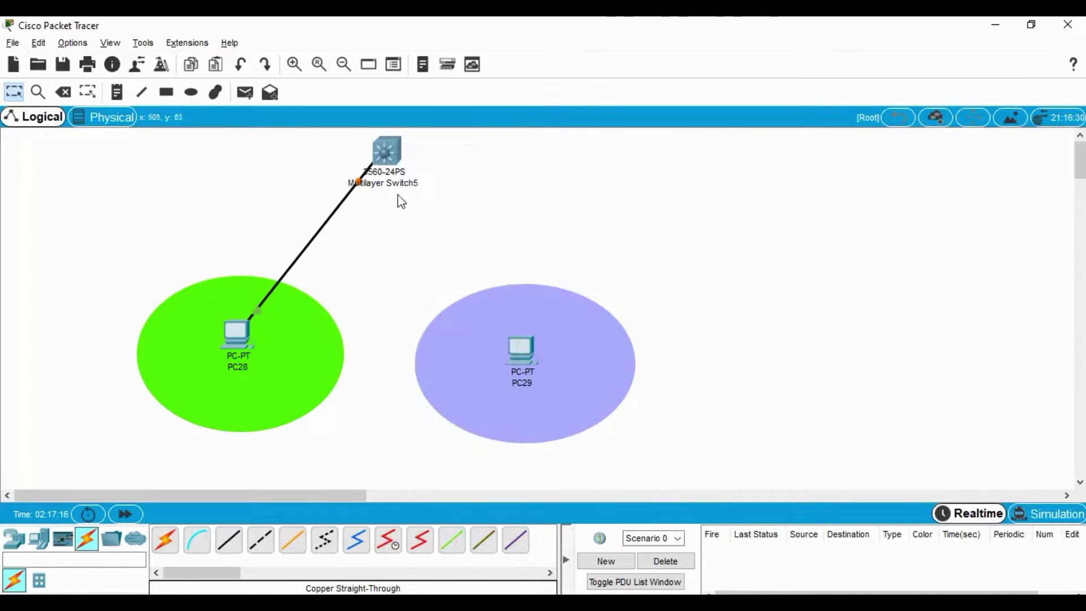
Connect PC29's FastEthernet0 to the multilayer switch's FastEthernet0/2 with a copper straight-through cable
{"action": "left_click", "coordinate": [519, 366]}
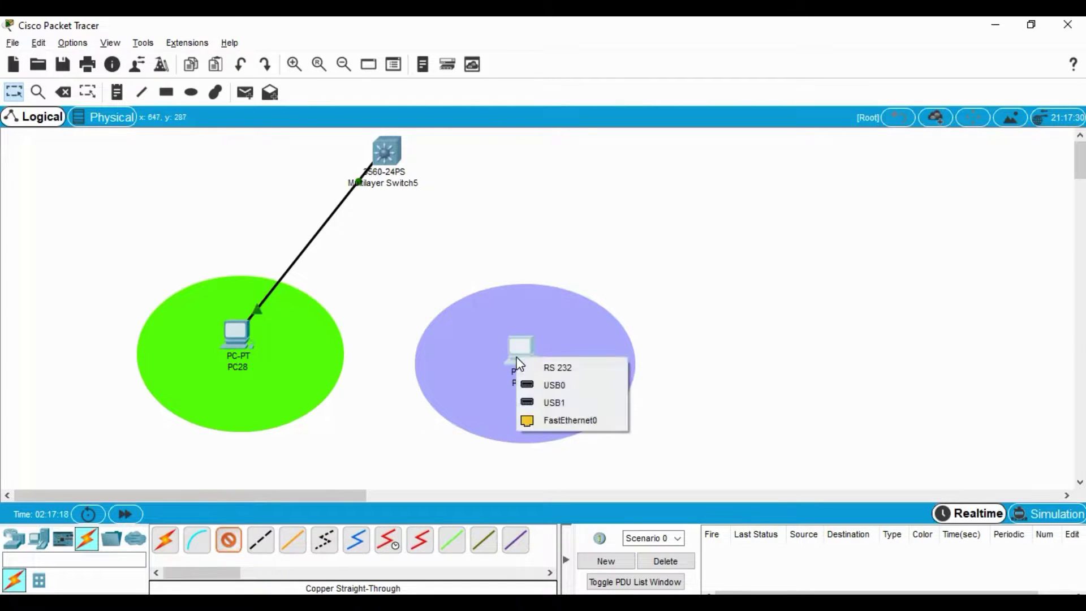
{"action": "left_click", "coordinate": [537, 419]}
{"action": "left_click", "coordinate": [386, 151]}
{"action": "left_click", "coordinate": [436, 196]}
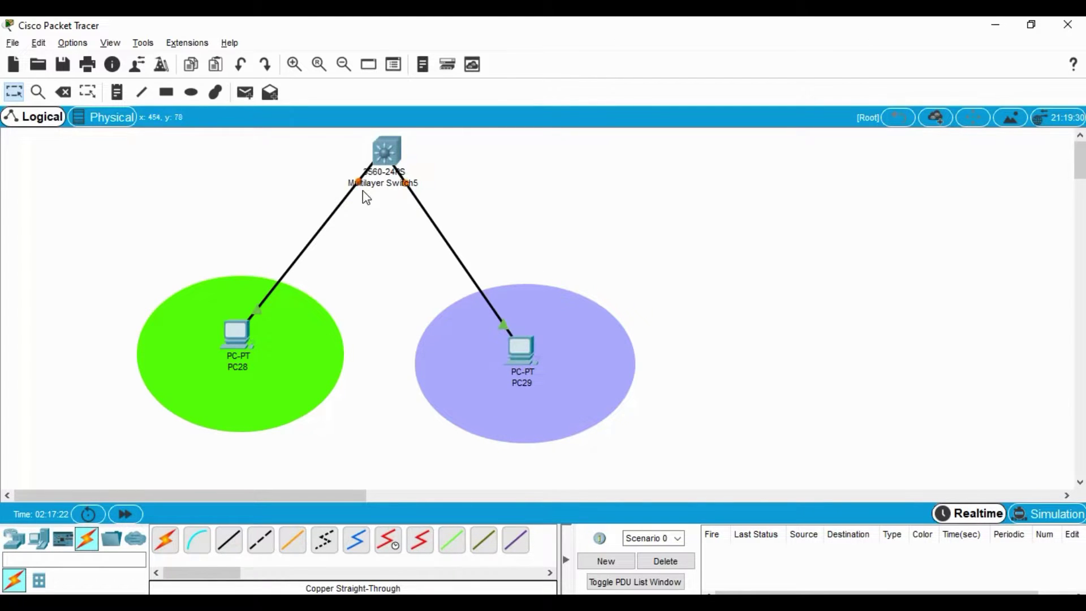
Configure PC28 with static IP address 192.168.10.100, subnet mask 255.255.255.0 and default gateway 192.168.10.1
{"action": "left_click", "coordinate": [232, 340]}
{"action": "left_click", "coordinate": [333, 121]}
{"action": "left_click", "coordinate": [300, 177]}
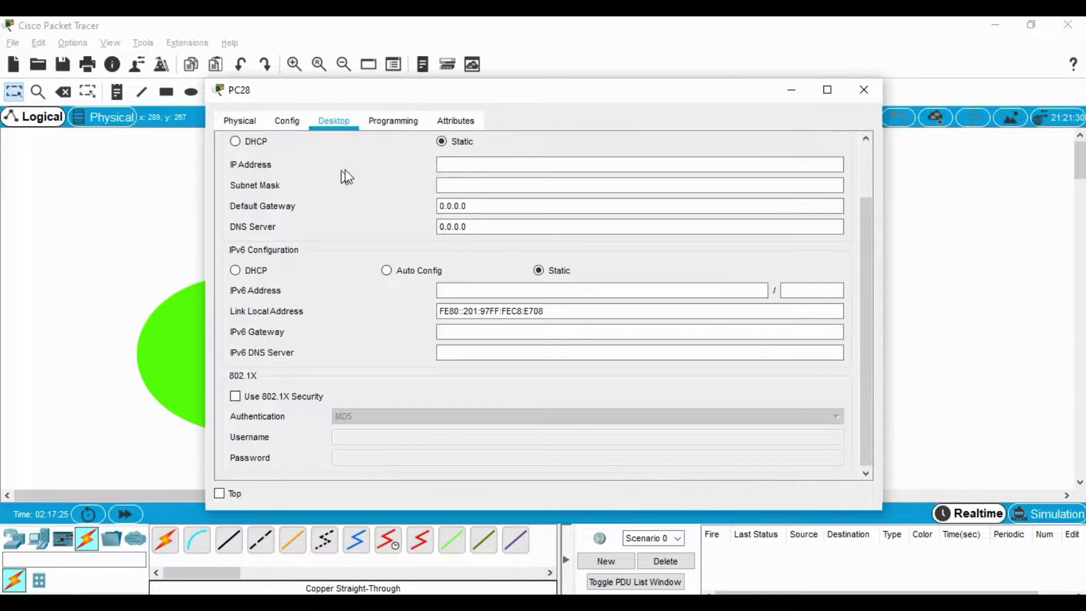
{"action": "type", "text": "192.168"}
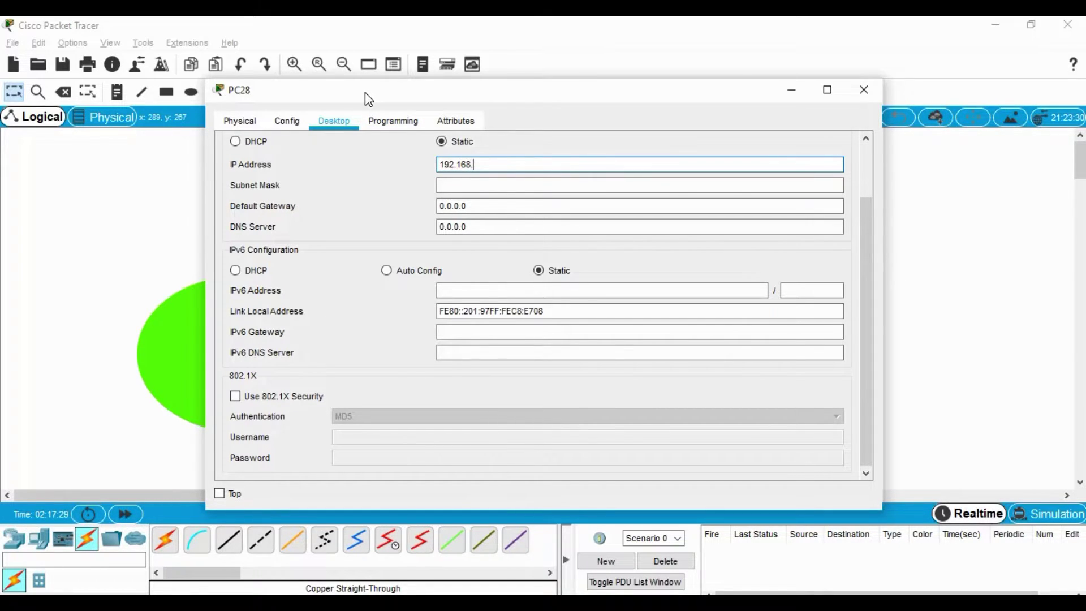
{"action": "type", "text": ".10.100"}
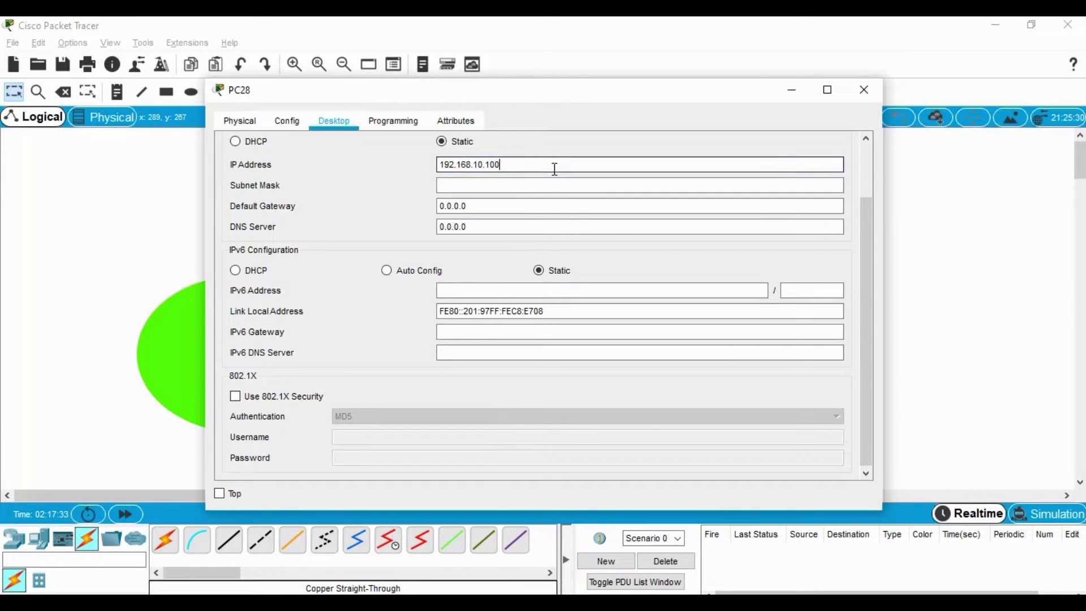
{"action": "left_click_drag", "start_coordinate": [555, 165], "coordinate": [433, 165]}
{"action": "key", "text": "ctrl+c"}
{"action": "left_click", "coordinate": [472, 185]}
{"action": "left_click_drag", "start_coordinate": [470, 206], "coordinate": [418, 206]}
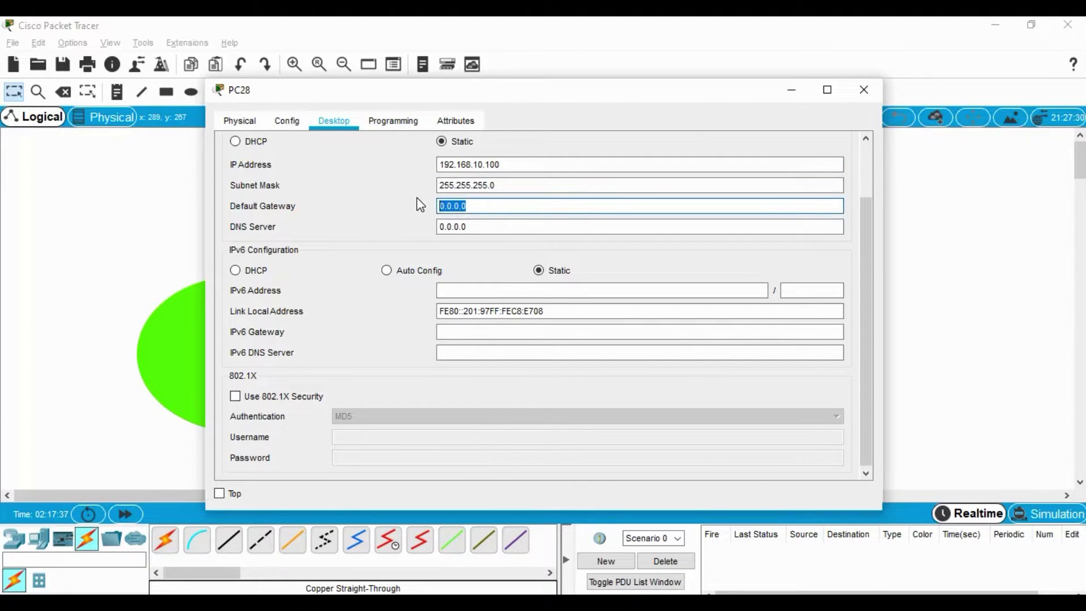
{"action": "type", "text": "192.168.10.1"}
{"action": "left_click", "coordinate": [862, 89]}
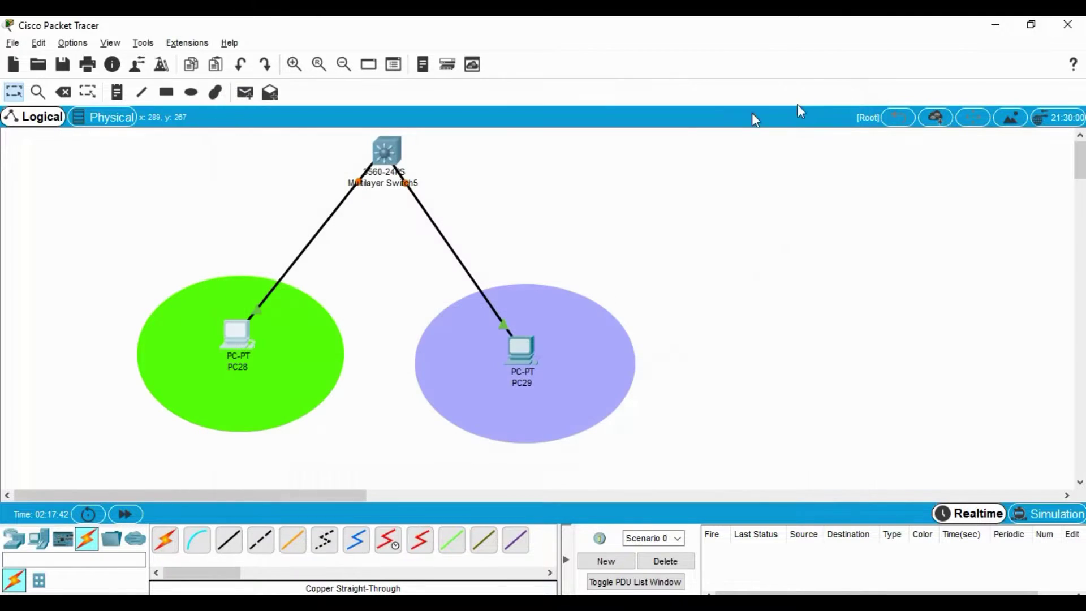
Set PC29's static IP address to 192.168.20.200 with subnet mask 255.255.255.0
{"action": "left_click", "coordinate": [526, 349]}
{"action": "left_click", "coordinate": [334, 118]}
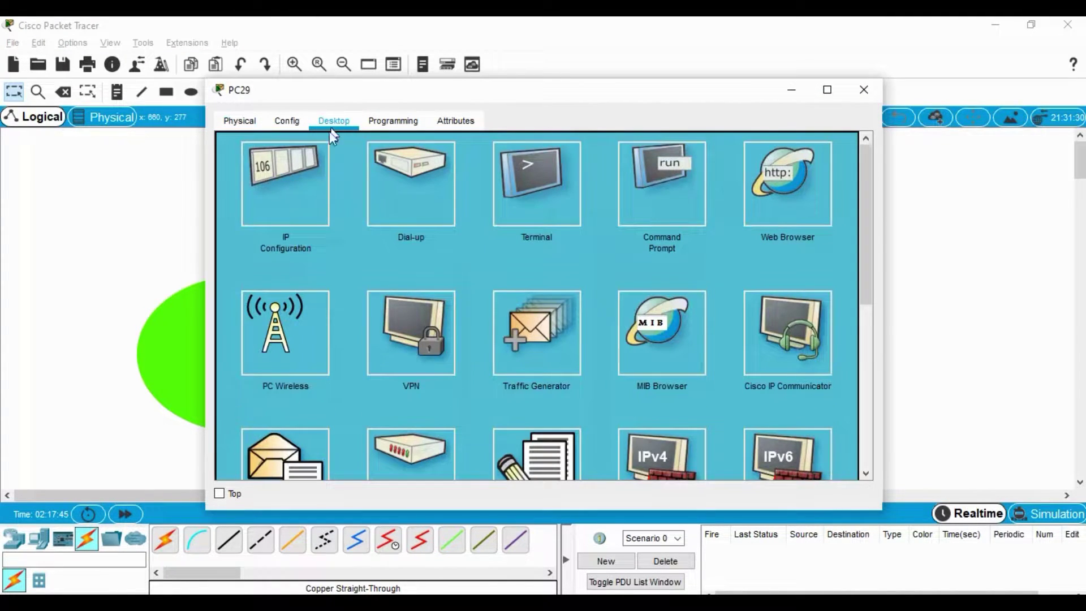
{"action": "left_click", "coordinate": [298, 167]}
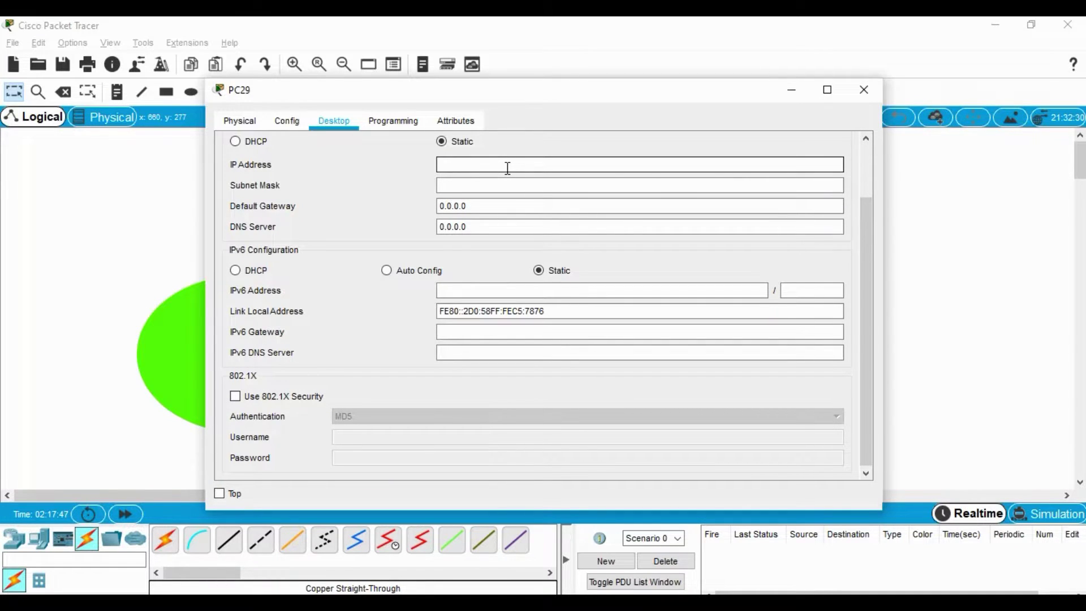
{"action": "type", "text": "192.168.10.100"}
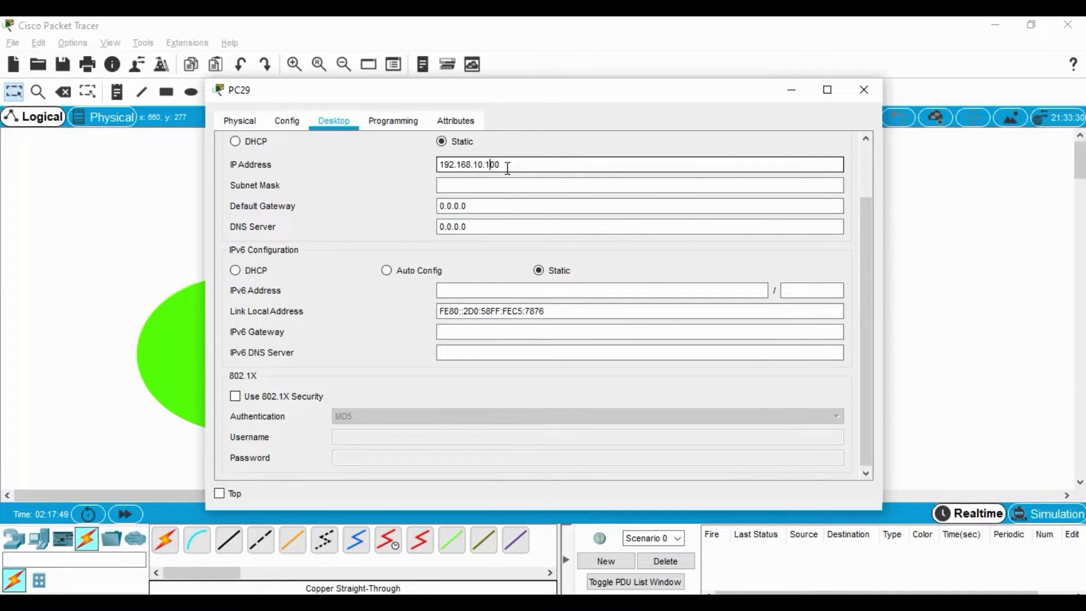
{"action": "key", "text": "Left"}
{"action": "key", "text": "Left"}
{"action": "key", "text": "BackSpace"}
{"action": "type", "text": "2"}
{"action": "key", "text": "Right"}
{"action": "key", "text": "Delete"}
{"action": "type", "text": "2"}
{"action": "left_click", "coordinate": [497, 181]}
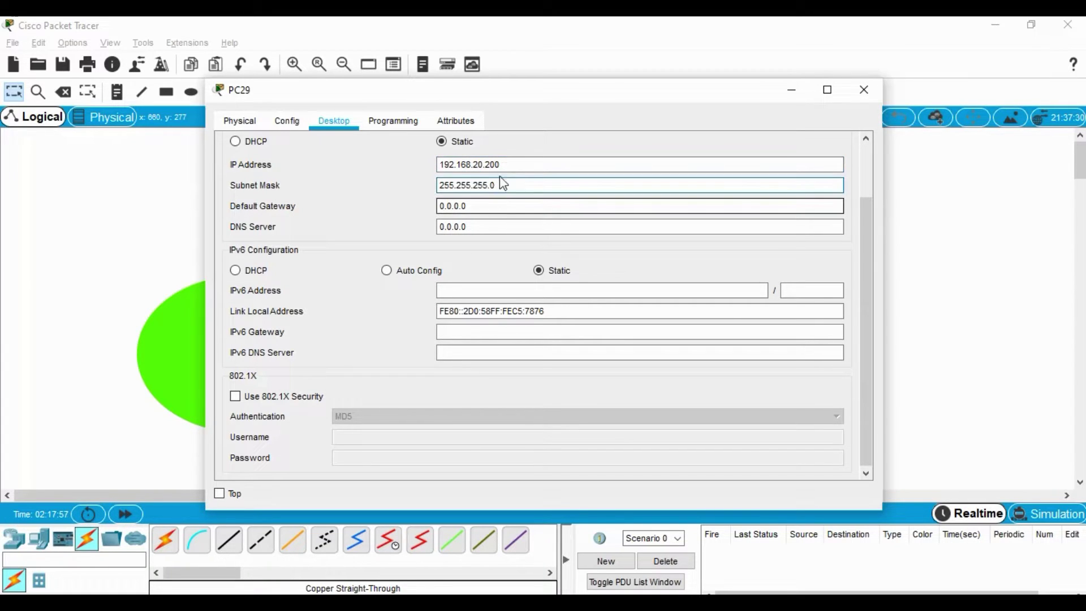
{"action": "left_click", "coordinate": [513, 164]}
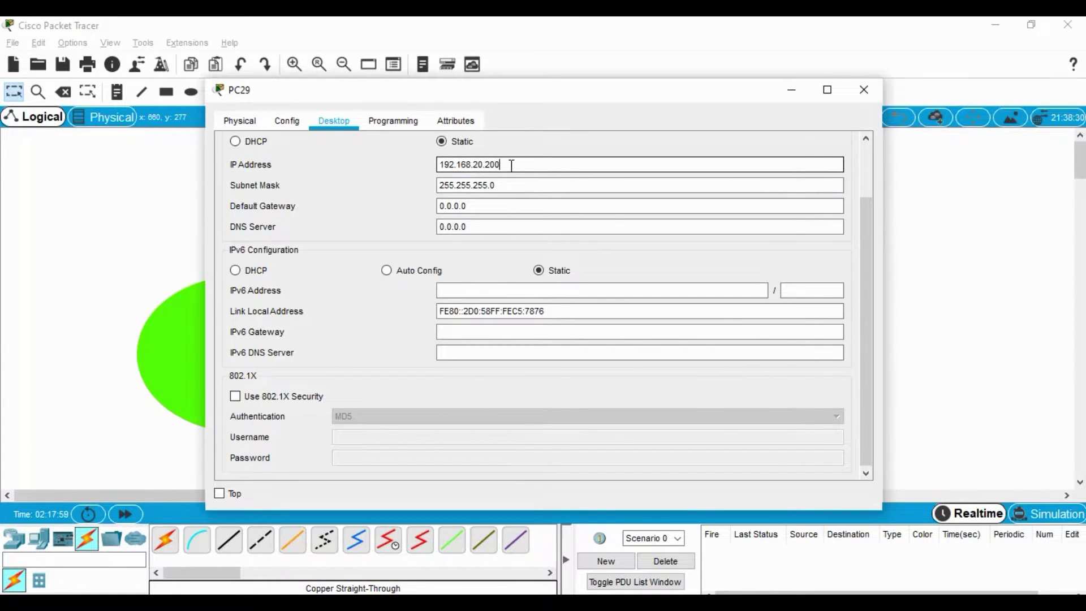
Set PC29's default gateway to 192.168.20.1 and close its configuration window
{"action": "left_click", "coordinate": [494, 205]}
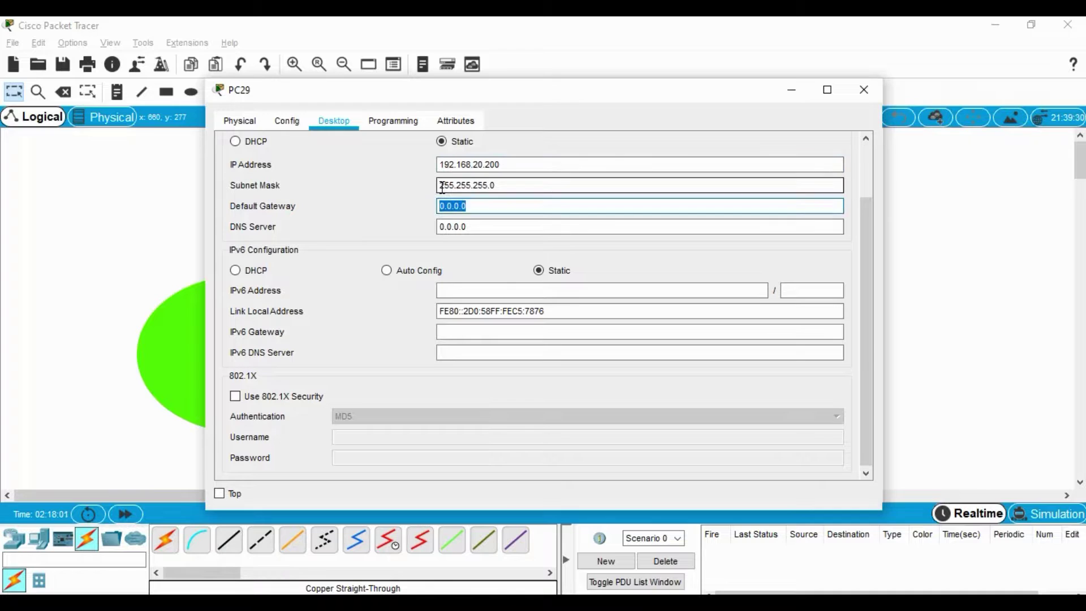
{"action": "key", "text": "ctrl+v"}
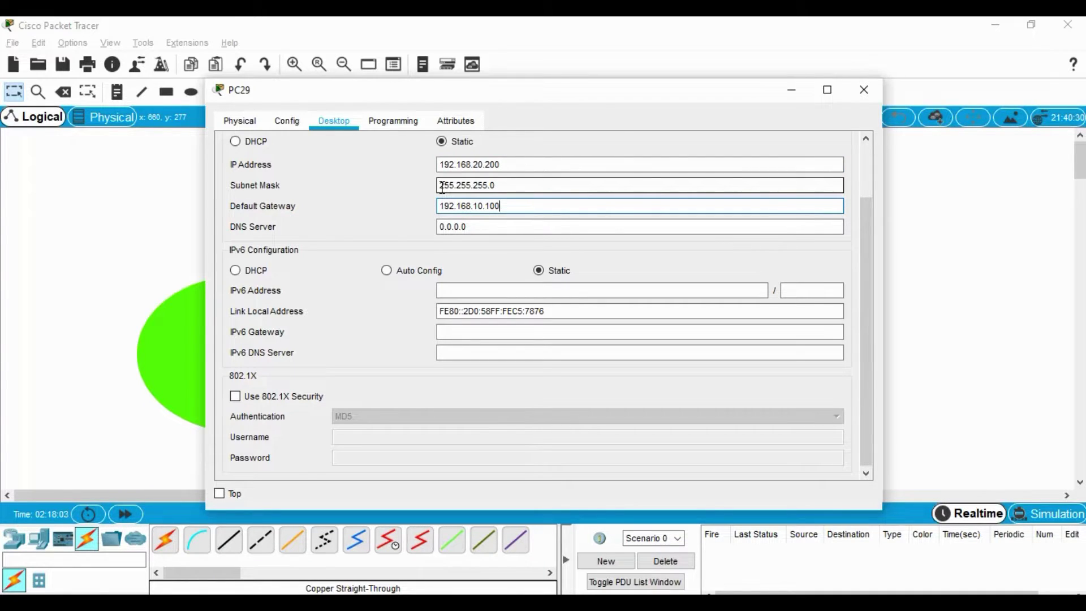
{"action": "key", "text": "Left"}
{"action": "key", "text": "Left"}
{"action": "key", "text": "BackSpace"}
{"action": "type", "text": "2"}
{"action": "key", "text": "Right"}
{"action": "key", "text": "Right"}
{"action": "key", "text": "BackSpace"}
{"action": "key", "text": "BackSpace"}
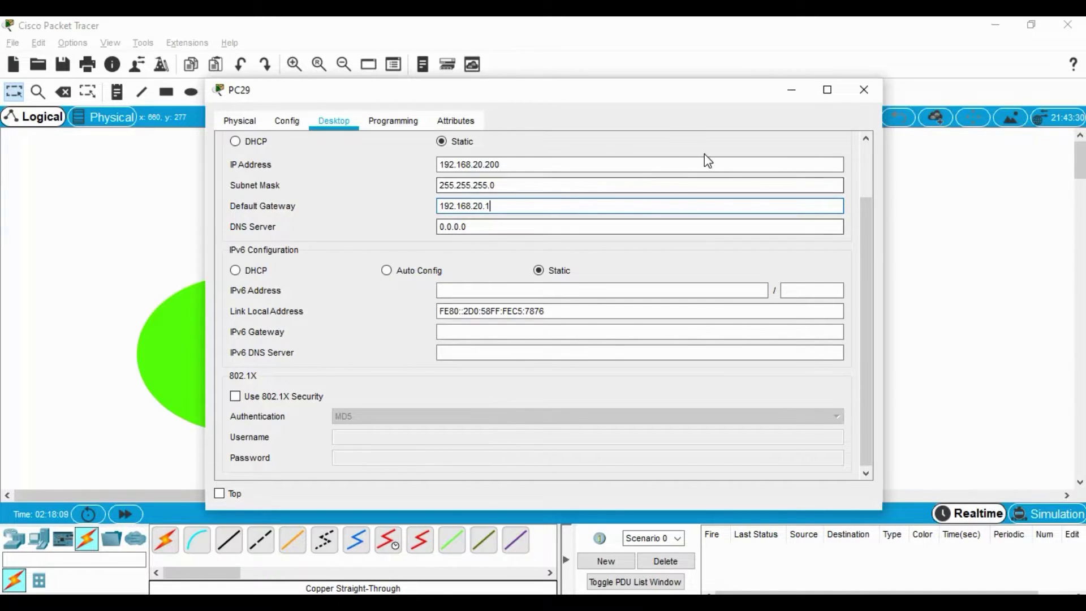
{"action": "left_click", "coordinate": [870, 90]}
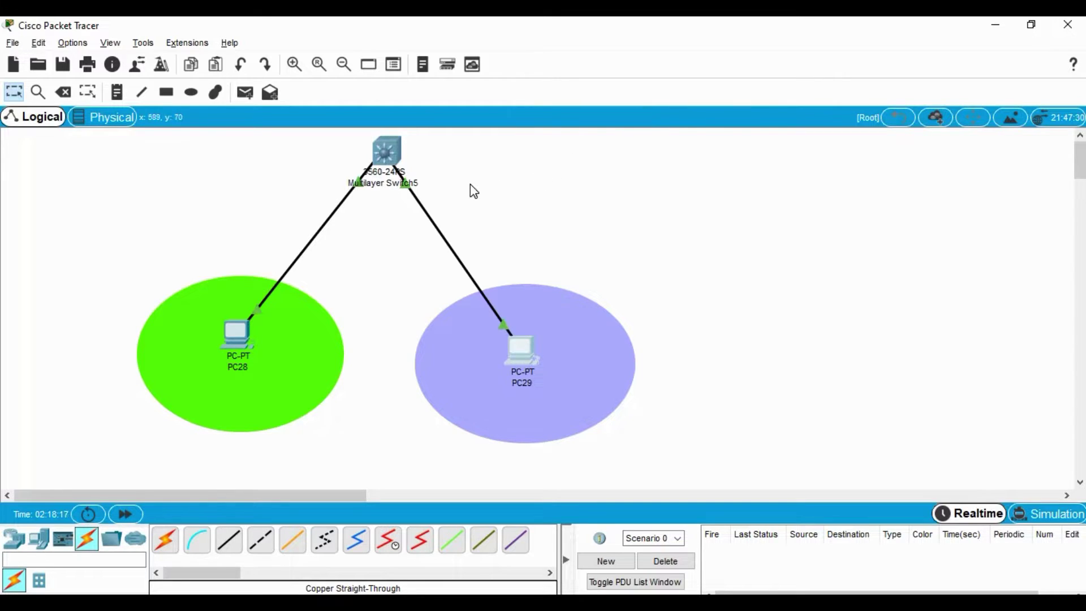
On the multilayer switch's command line, decline the initial configuration dialog and enter global configuration mode with en and conf t
{"action": "left_click", "coordinate": [384, 165]}
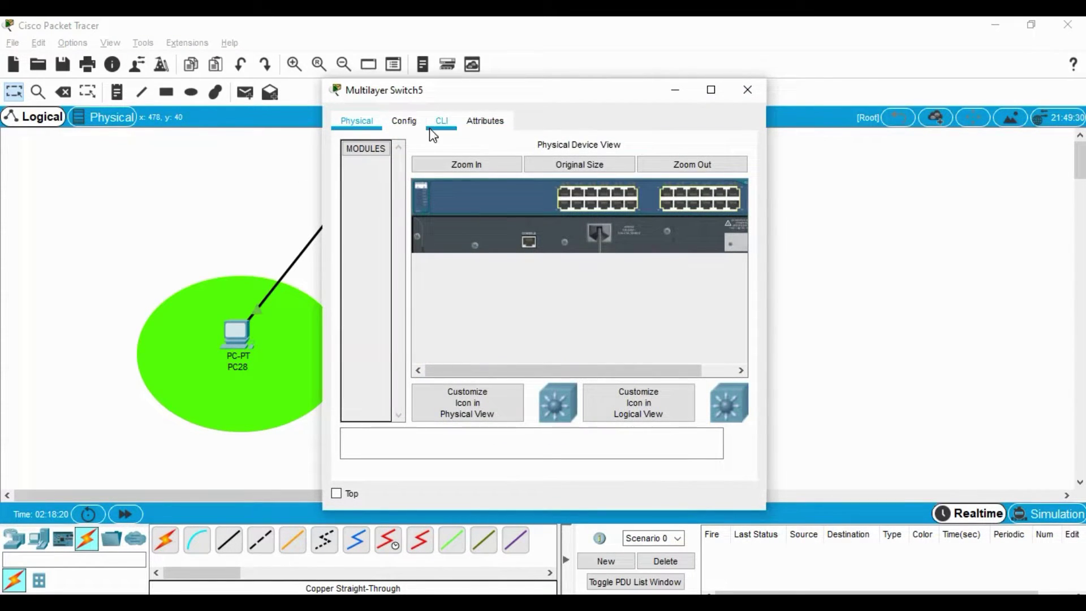
{"action": "left_click", "coordinate": [433, 128]}
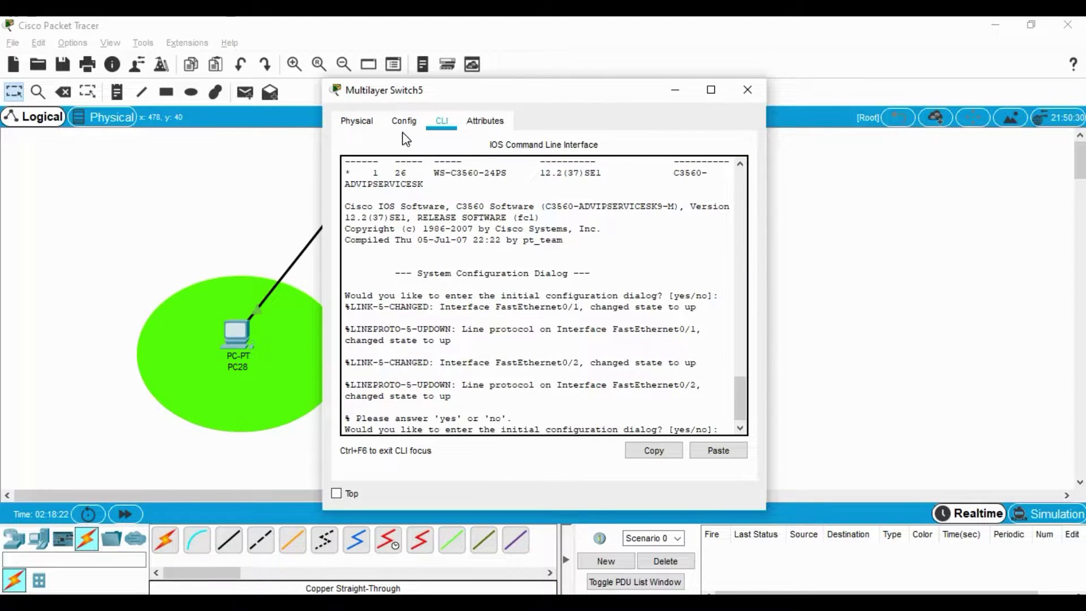
{"action": "type", "text": "n"}
{"action": "key", "text": "Return"}
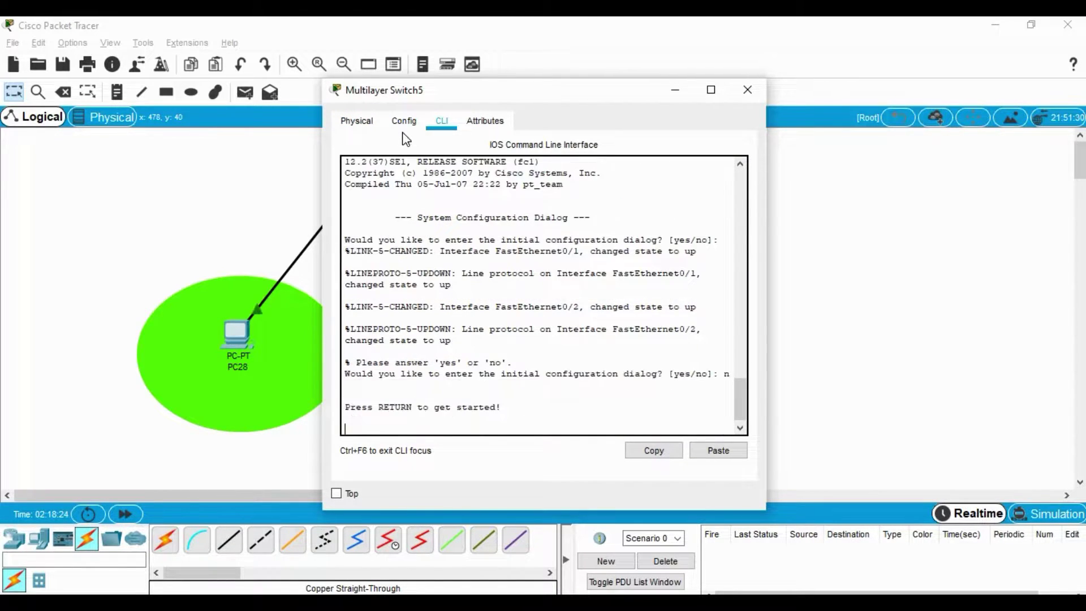
{"action": "key", "text": "Return"}
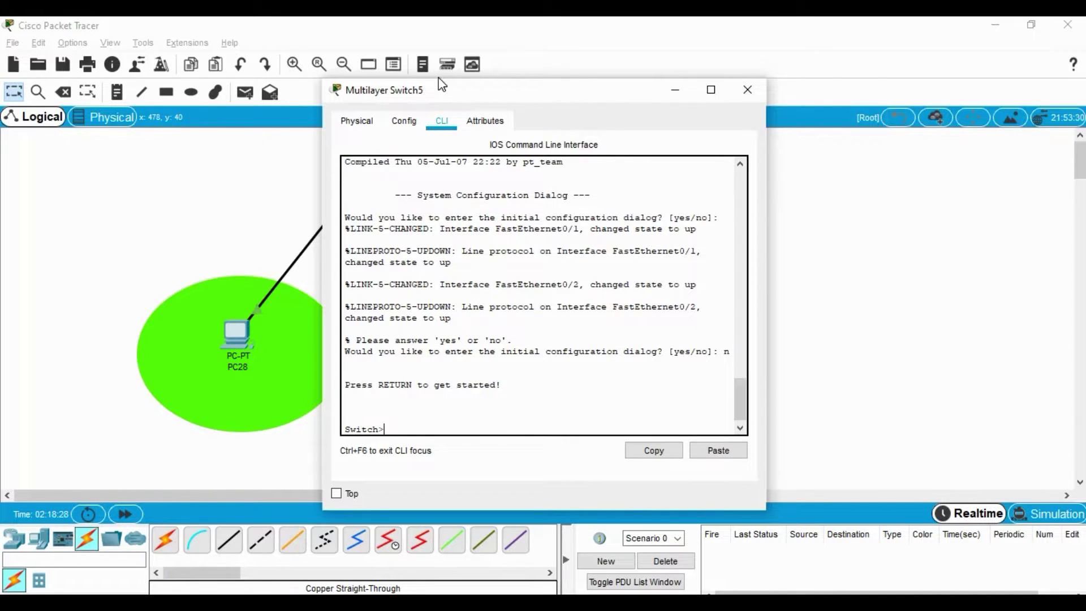
{"action": "type", "text": "en"}
{"action": "key", "text": "Return"}
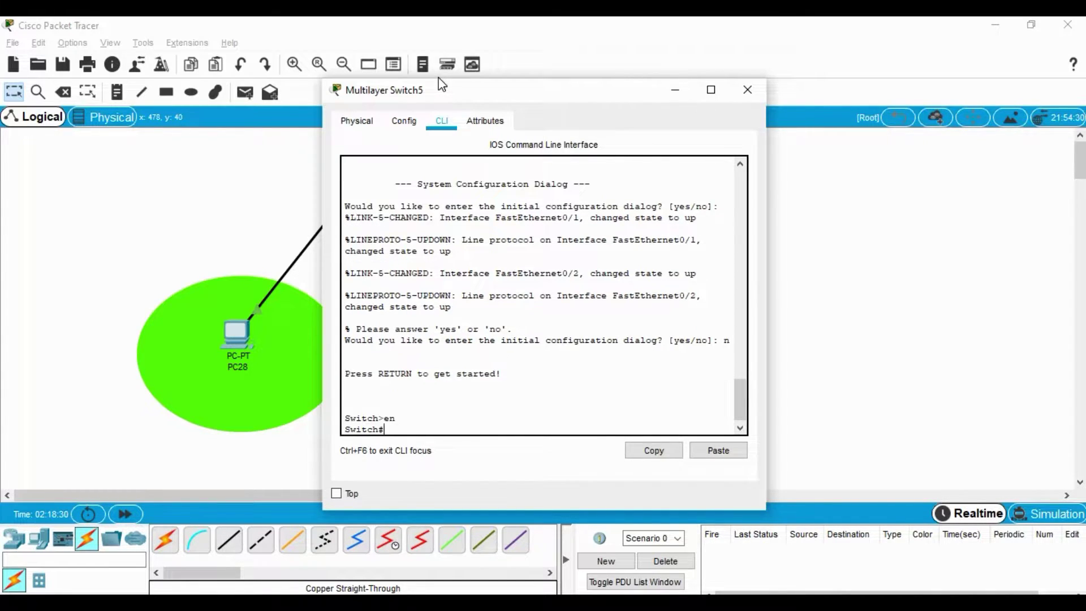
{"action": "type", "text": "conf t"}
{"action": "key", "text": "Return"}
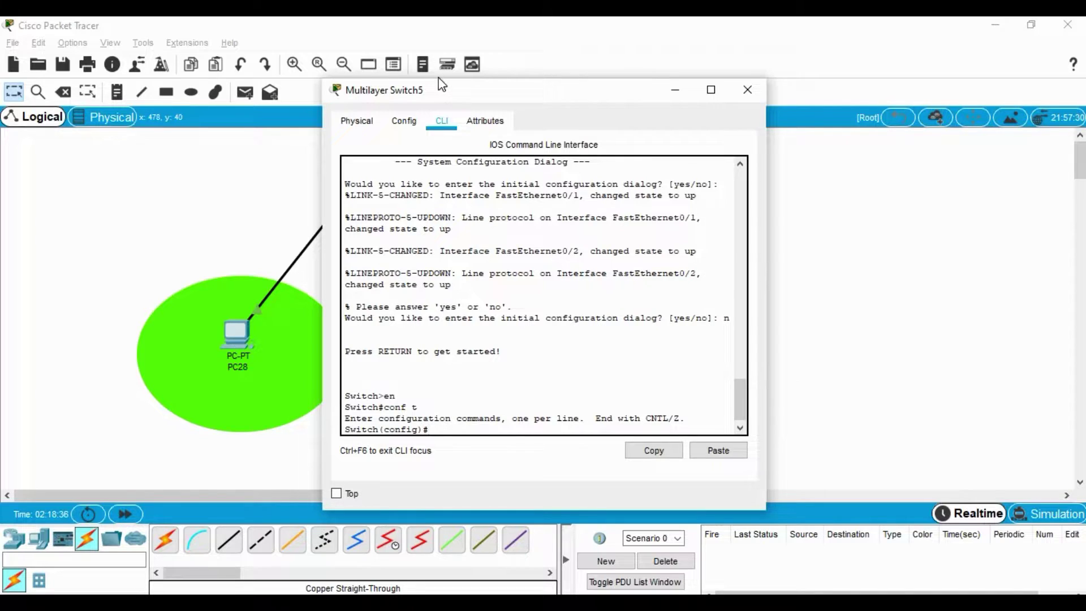
Create VLAN 10 on the multilayer switch, name it HIJAU and exit VLAN configuration mode
{"action": "type", "text": "vl 10"}
{"action": "key", "text": "Return"}
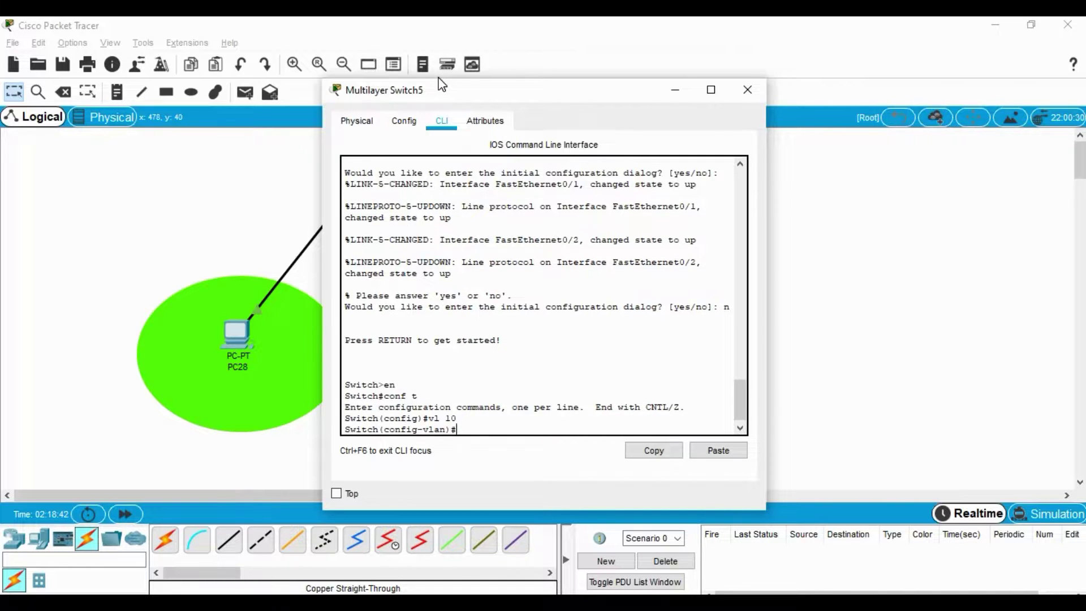
{"action": "type", "text": "name HIJAU"}
{"action": "key", "text": "Return"}
{"action": "key", "text": "Return"}
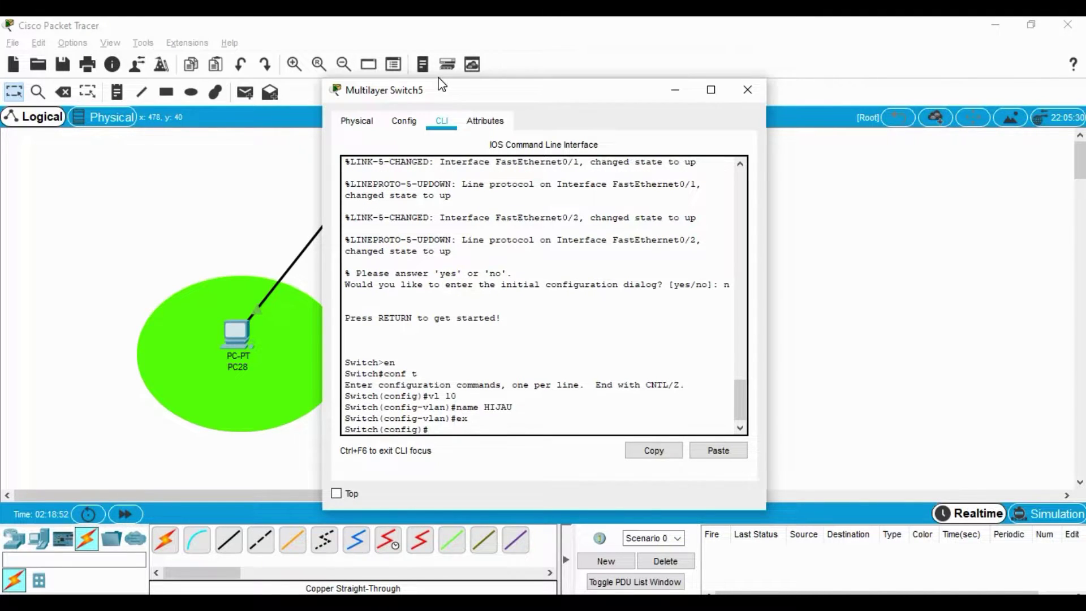
Create VLAN 20 on the multilayer switch, name it TARO and exit VLAN configuration mode
{"action": "type", "text": "vl2020"}
{"action": "key", "text": "Return"}
{"action": "type", "text": "name TARO"}
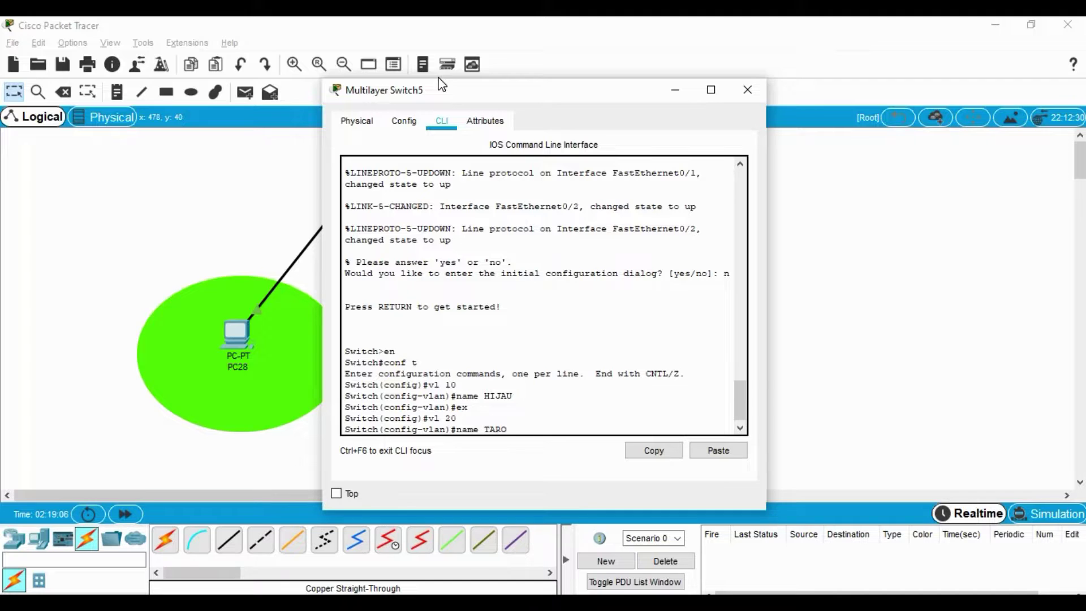
{"action": "key", "text": "Return"}
{"action": "type", "text": "e"}
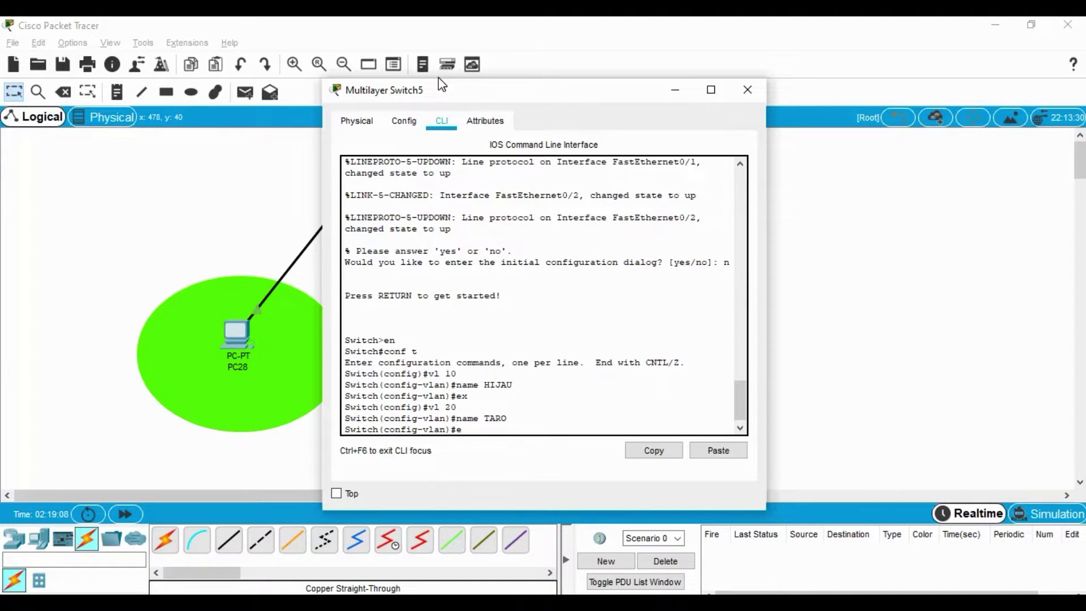
{"action": "type", "text": "x"}
{"action": "key", "text": "Return"}
Set interface fa0/1 to access mode, assign it to access VLAN 10 and exit interface configuration
{"action": "type", "text": "int fa"}
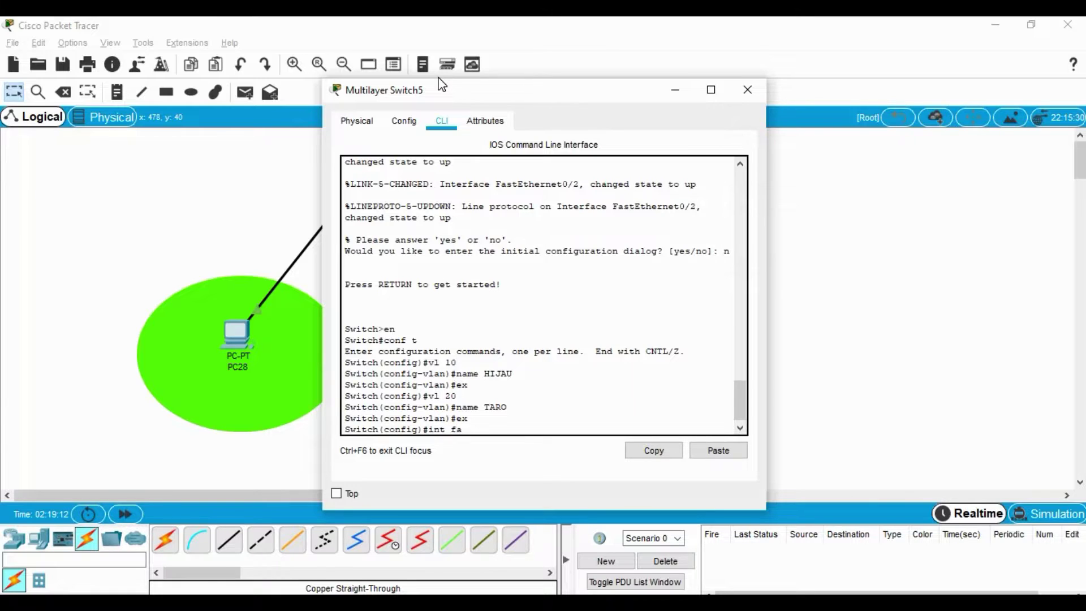
{"action": "type", "text": "0/1"}
{"action": "key", "text": "Return"}
{"action": "type", "text": "swi mod acc"}
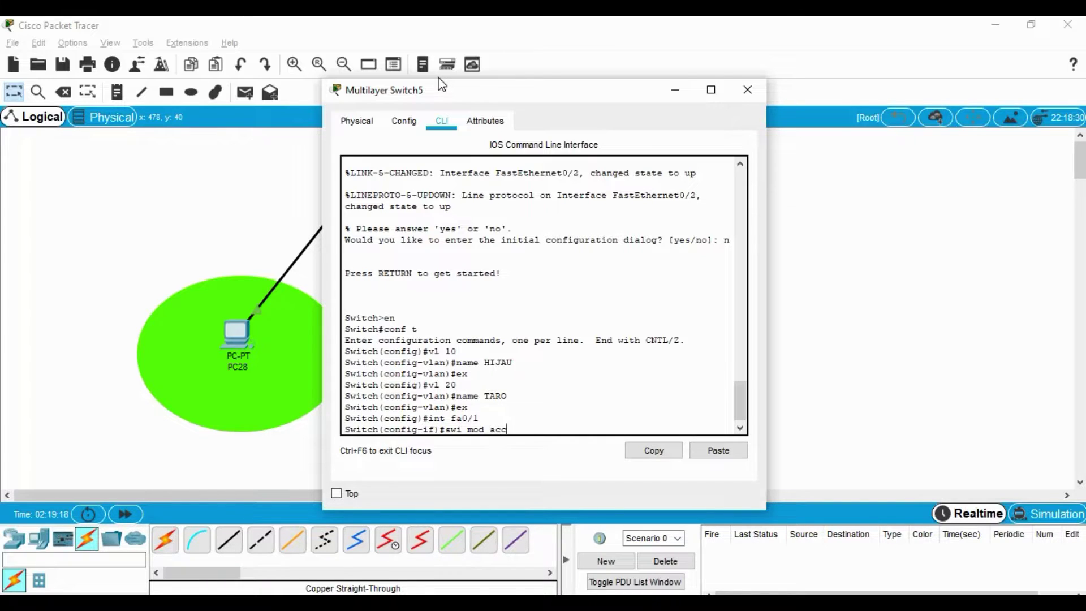
{"action": "key", "text": "Return"}
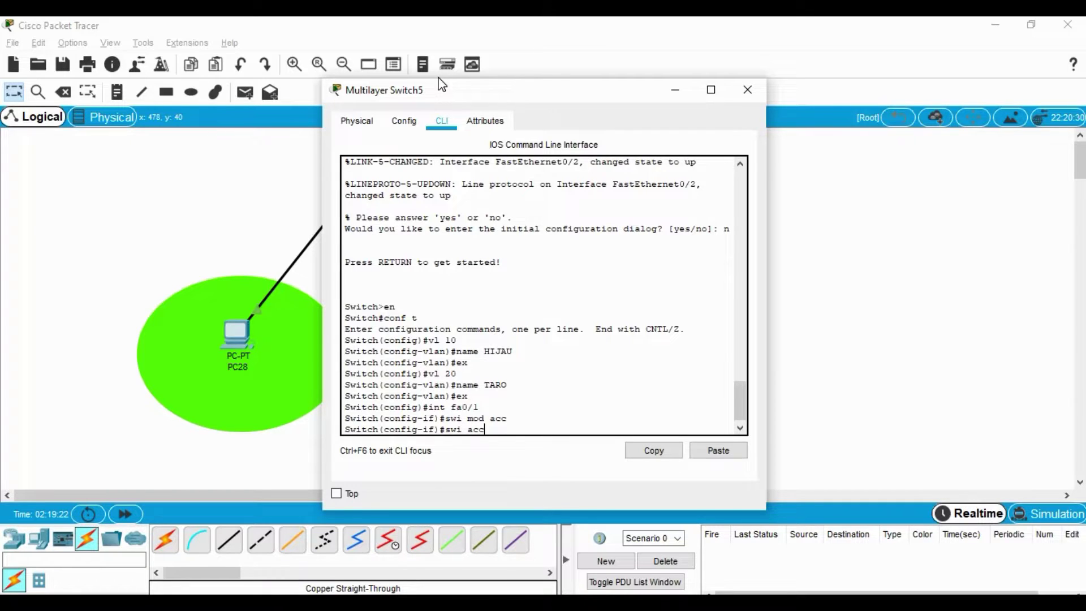
{"action": "type", "text": "swi accvl 10"}
{"action": "key", "text": "Return"}
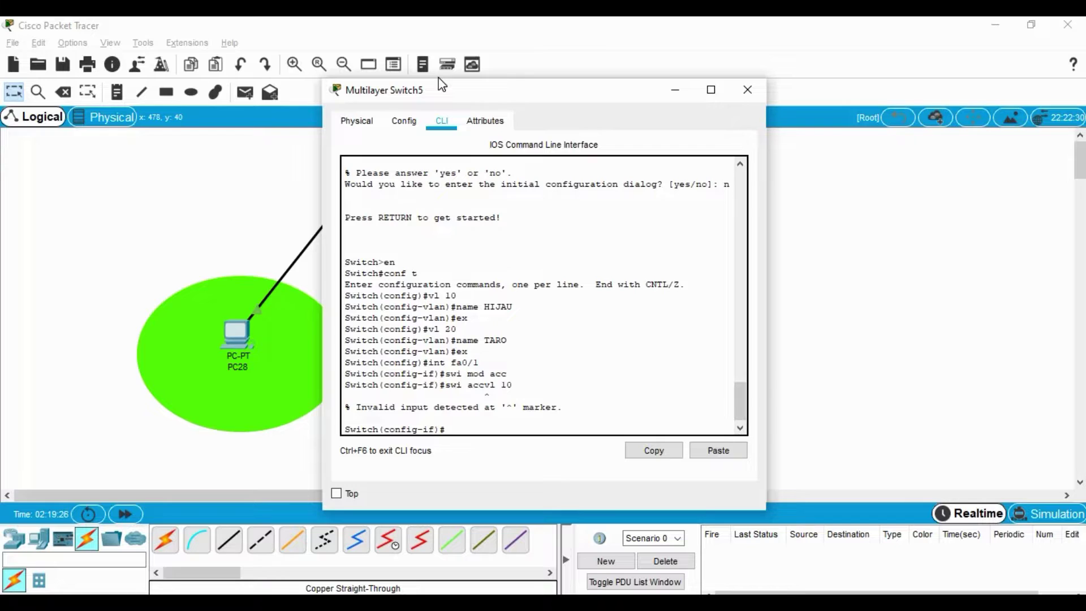
{"action": "type", "text": "swi acc vl 10"}
{"action": "key", "text": "Return"}
{"action": "type", "text": "ex"}
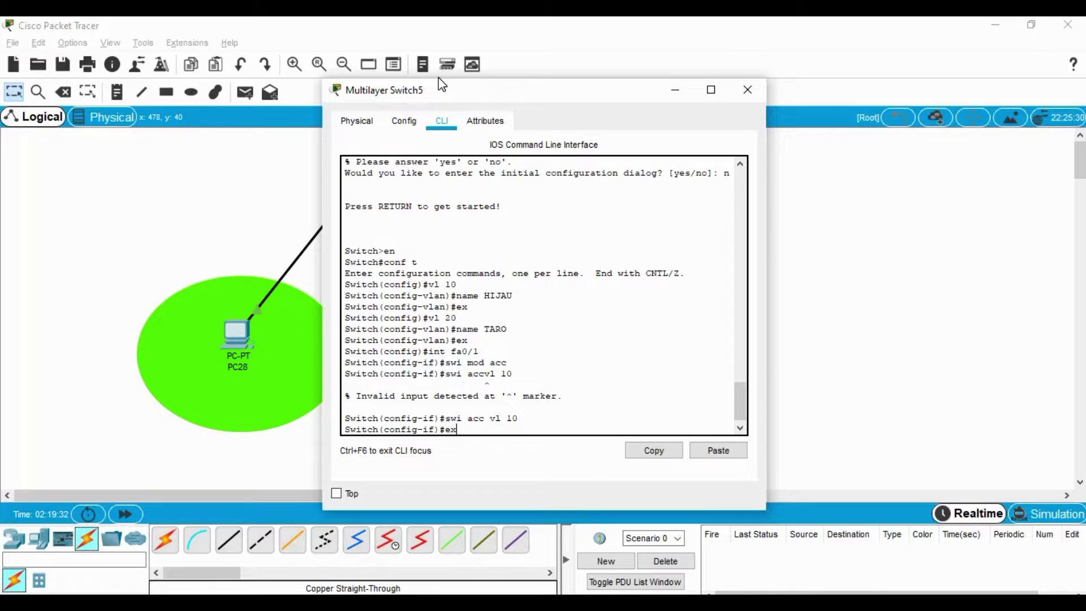
{"action": "key", "text": "Return"}
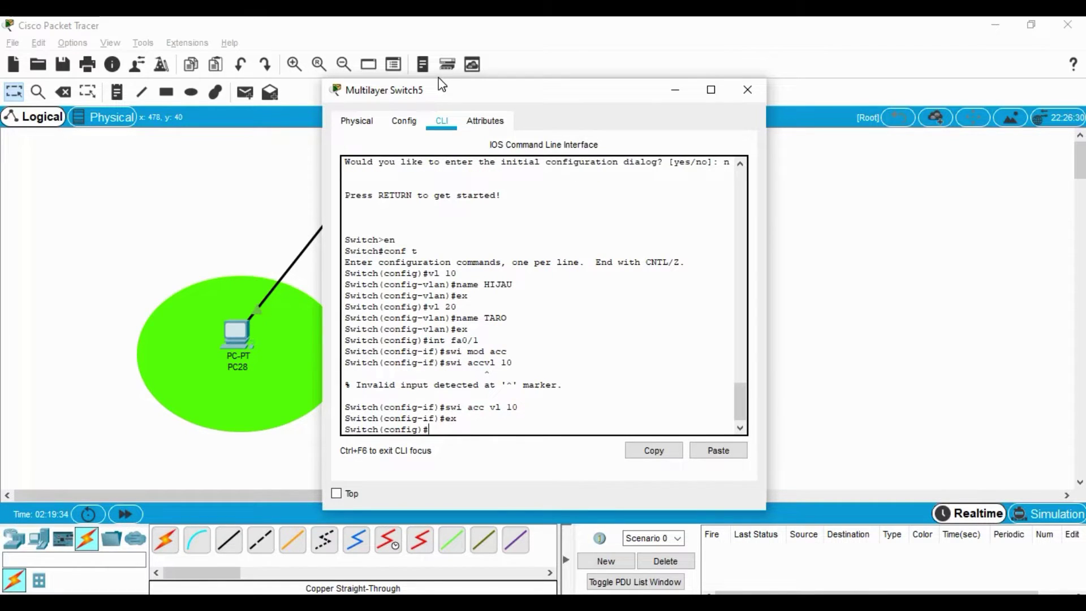
Enter configuration of interface fa0/2 and set its switchport to access mode with swi mod acc
{"action": "type", "text": "ex"}
{"action": "key", "text": "BackSpace"}
{"action": "key", "text": "BackSpace"}
{"action": "type", "text": "int fa0/1"}
{"action": "key", "text": "BackSpace"}
{"action": "type", "text": "2"}
{"action": "key", "text": "Return"}
{"action": "key", "text": "Up"}
{"action": "key", "text": "Up"}
{"action": "key", "text": "Up"}
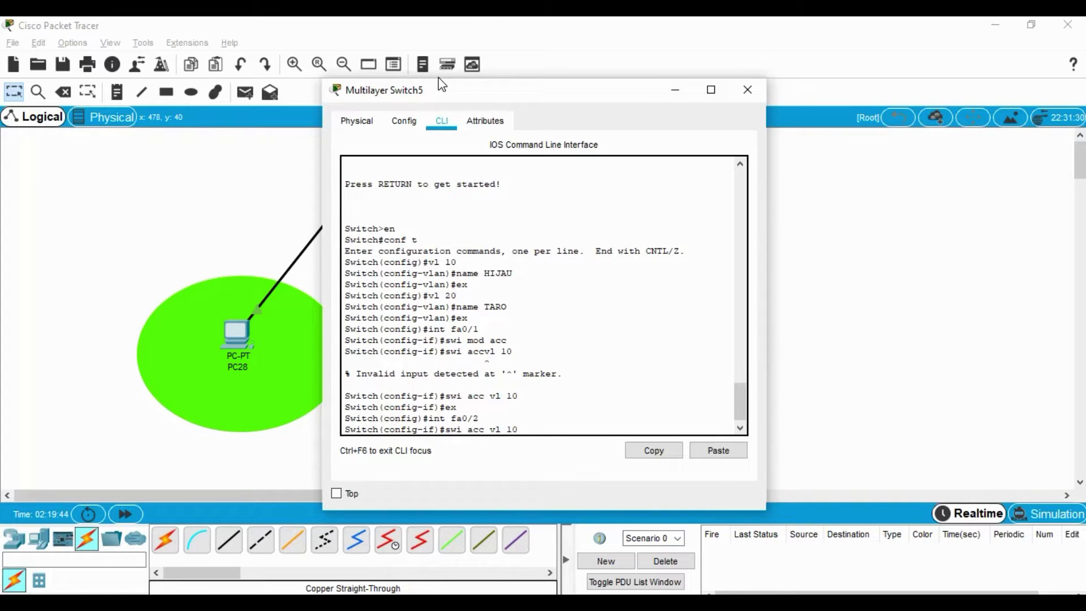
{"action": "key", "text": "Up"}
{"action": "key", "text": "Up"}
{"action": "key", "text": "Return"}
Assign interface fa0/2 to access VLAN 20 with swi acc vl 20 and exit interface configuration
{"action": "key", "text": "Up"}
{"action": "key", "text": "Up"}
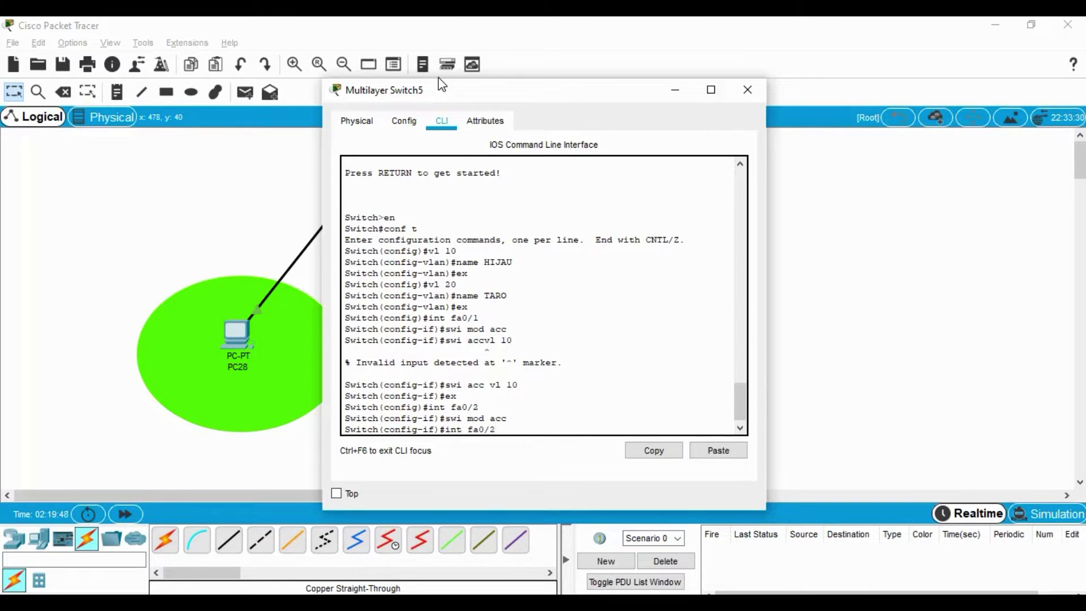
{"action": "key", "text": "Up"}
{"action": "key", "text": "Up"}
{"action": "key", "text": "Left"}
{"action": "key", "text": "BackSpace"}
{"action": "type", "text": "2"}
{"action": "key", "text": "Return"}
{"action": "type", "text": "ex"}
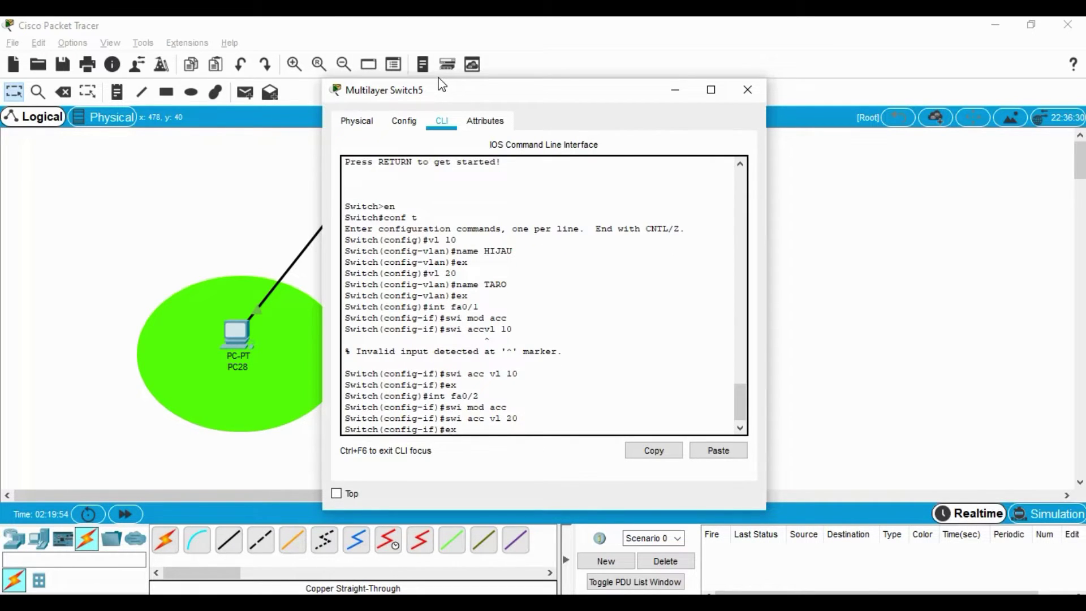
{"action": "key", "text": "Return"}
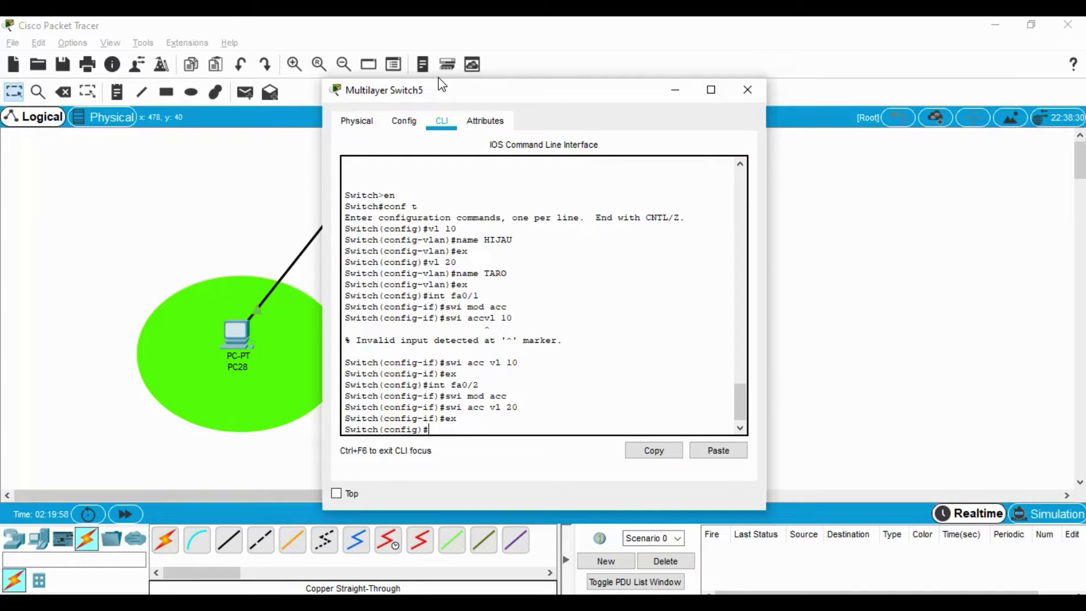
Give the VLAN 10 interface the address 192.168.10.1 with mask 255.255.255.0, enable it with no sh and exit
{"action": "type", "text": "inter"}
{"action": "type", "text": "face vl 10"}
{"action": "key", "text": "Return"}
{"action": "key", "text": "Return"}
{"action": "type", "text": "ip add"}
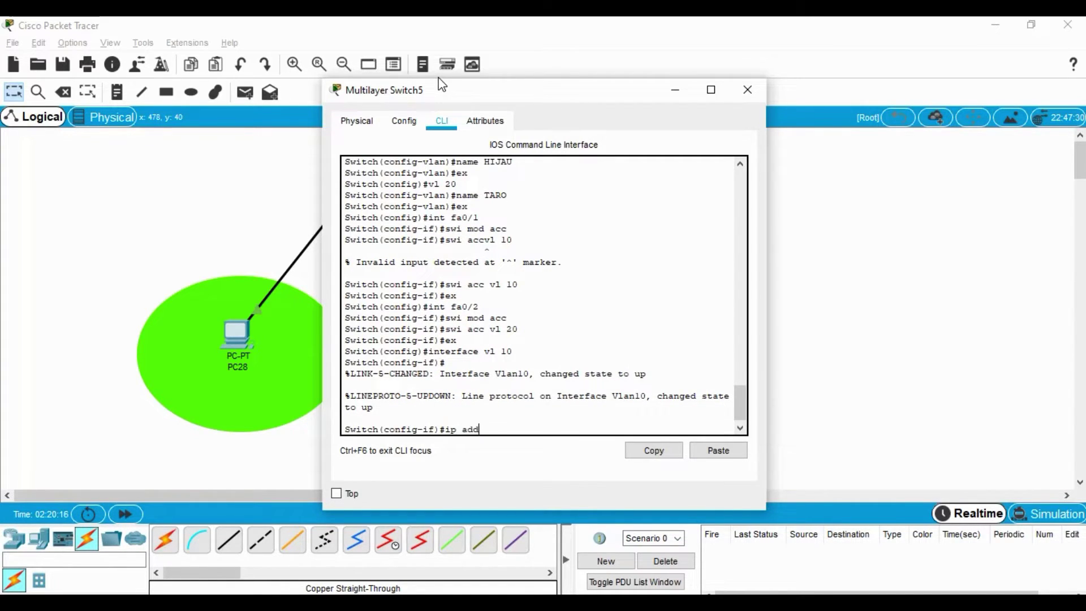
{"action": "type", "text": " 192.168.10.1 255.255.255.0"}
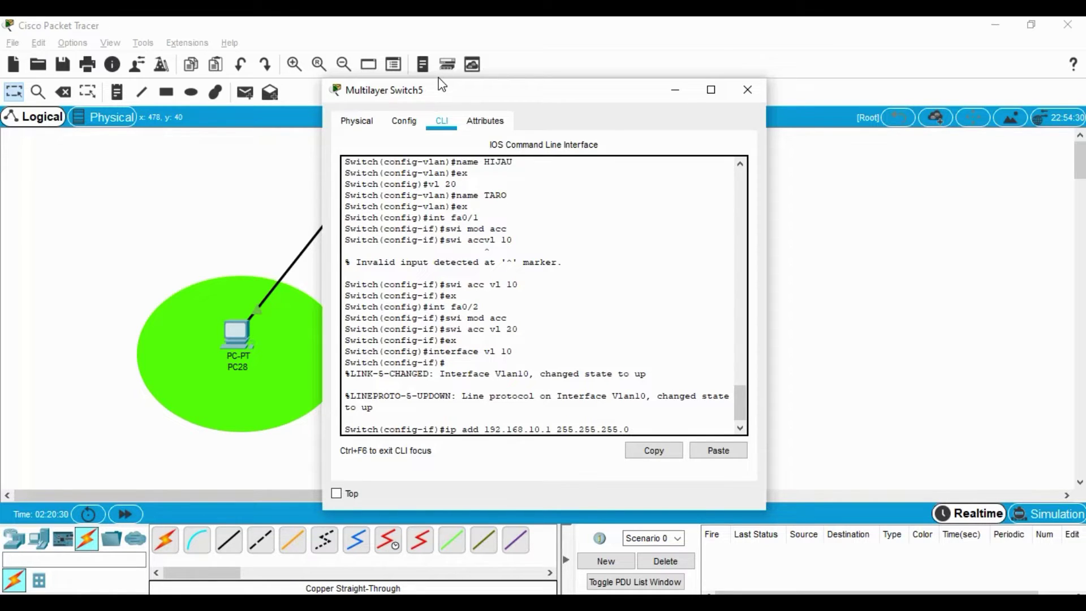
{"action": "key", "text": "Return"}
{"action": "type", "text": "no sh"}
{"action": "key", "text": "Return"}
{"action": "type", "text": "ex"}
{"action": "key", "text": "Return"}
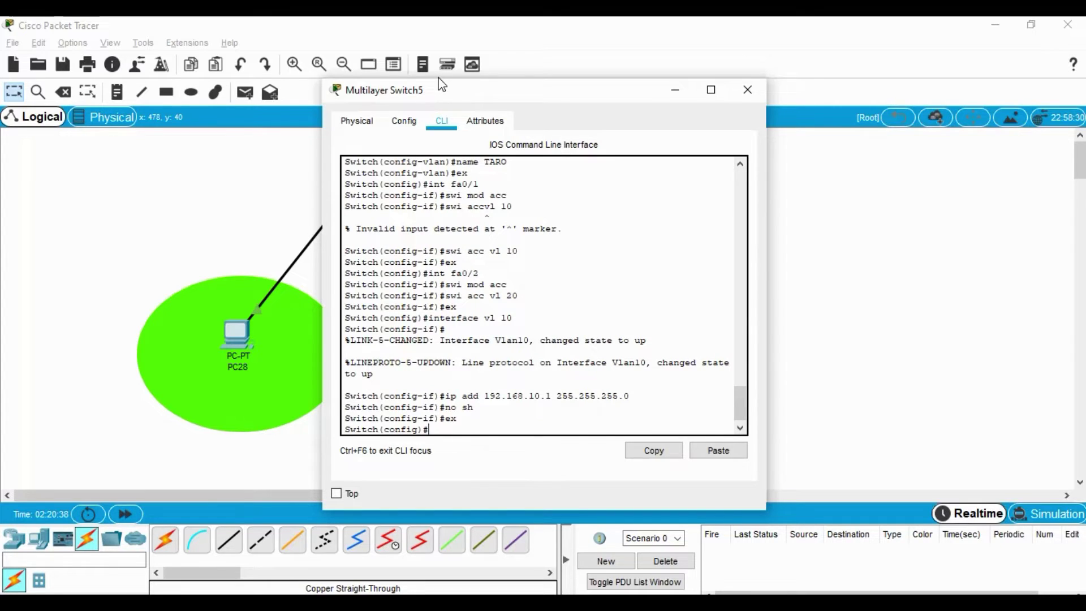
Enter configuration of the VLAN 20 interface and assign it IP address 192.168.20.1 with mask 255.255.255.0
{"action": "key", "text": "Up"}
{"action": "key", "text": "Up"}
{"action": "key", "text": "Up"}
{"action": "key", "text": "Up"}
{"action": "key", "text": "BackSpace"}
{"action": "key", "text": "BackSpace"}
{"action": "type", "text": "20"}
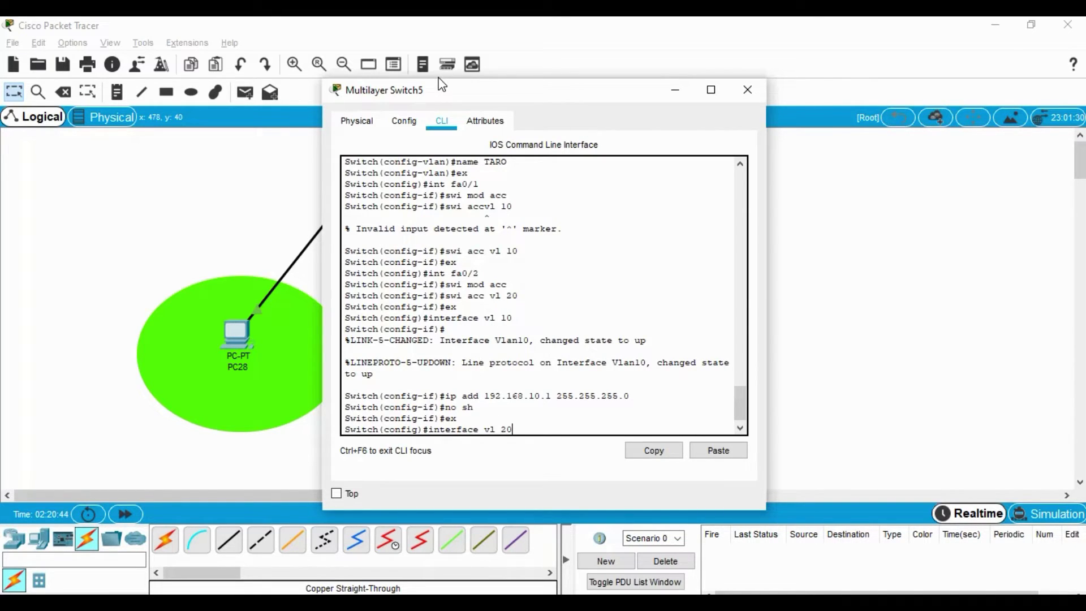
{"action": "key", "text": "Return"}
{"action": "key", "text": "Return"}
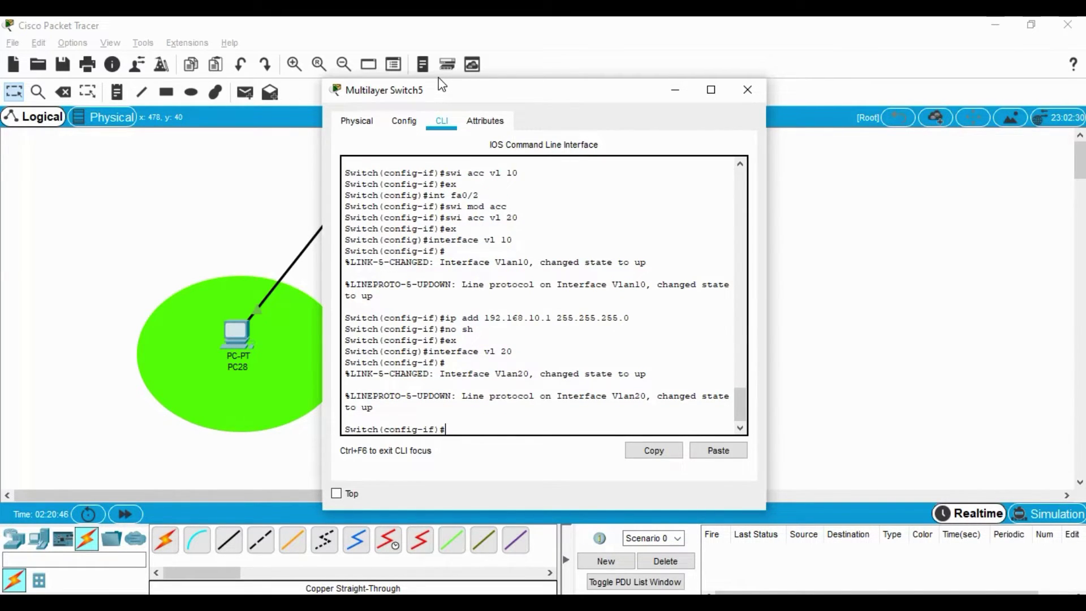
{"action": "key", "text": "Up"}
{"action": "key", "text": "Up"}
{"action": "key", "text": "Up"}
{"action": "key", "text": "Up"}
{"action": "key", "text": "Left"}
{"action": "key", "text": "Left"}
{"action": "key", "text": "Left"}
{"action": "key", "text": "Left"}
{"action": "key", "text": "Left"}
{"action": "key", "text": "Left"}
{"action": "key", "text": "Left"}
{"action": "key", "text": "Left"}
{"action": "key", "text": "Left"}
{"action": "key", "text": "Left"}
{"action": "key", "text": "Left"}
{"action": "key", "text": "Left"}
{"action": "key", "text": "Left"}
{"action": "key", "text": "Left"}
{"action": "key", "text": "Left"}
{"action": "key", "text": "Left"}
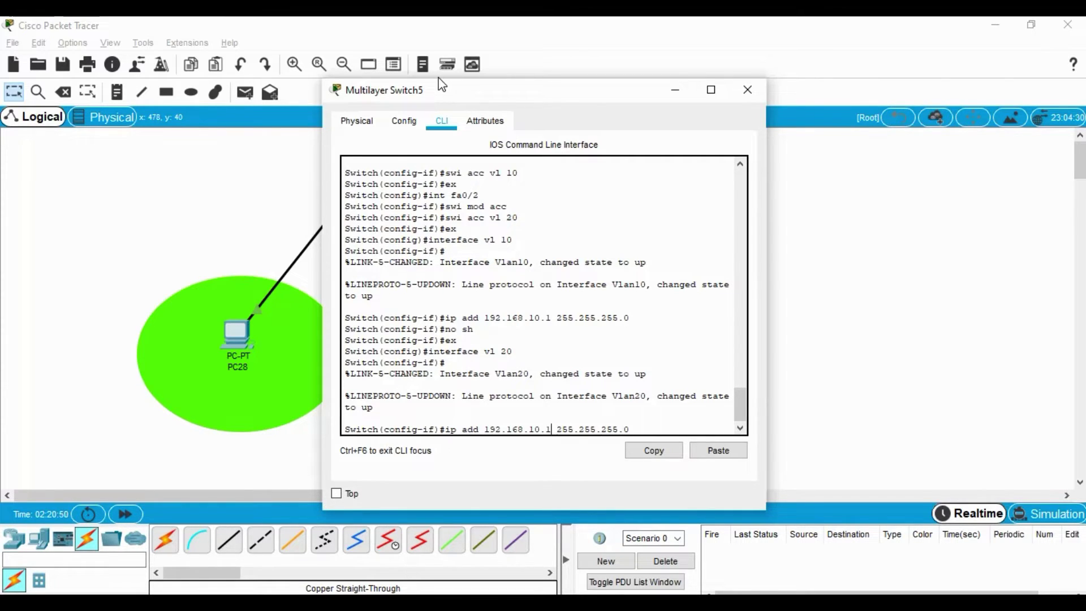
{"action": "key", "text": "BackSpace"}
{"action": "type", "text": "2"}
{"action": "key", "text": "Right"}
{"action": "key", "text": "Right"}
{"action": "key", "text": "Right"}
{"action": "key", "text": "Right"}
{"action": "key", "text": "Right"}
{"action": "key", "text": "Right"}
{"action": "key", "text": "Right"}
{"action": "key", "text": "Right"}
{"action": "key", "text": "Right"}
{"action": "key", "text": "Right"}
{"action": "key", "text": "Right"}
{"action": "key", "text": "Right"}
{"action": "key", "text": "Right"}
{"action": "key", "text": "Right"}
{"action": "key", "text": "Right"}
{"action": "key", "text": "Right"}
{"action": "key", "text": "Right"}
{"action": "key", "text": "Return"}
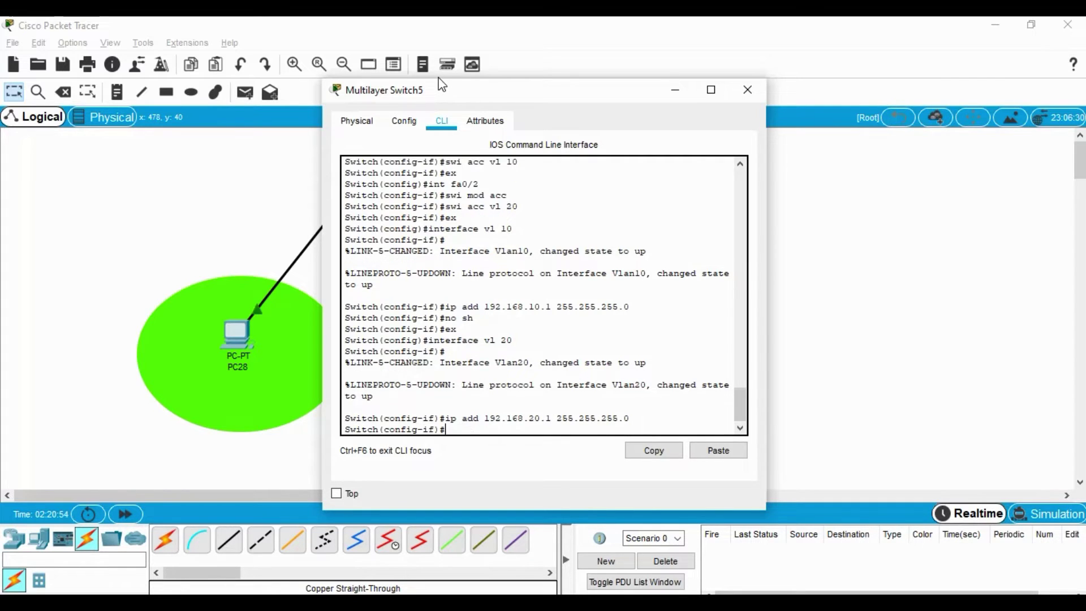
Enable the VLAN 20 interface with no sh and exit to global configuration mode
{"action": "type", "text": "no sh"}
{"action": "key", "text": "Return"}
{"action": "type", "text": "ex"}
{"action": "key", "text": "Return"}
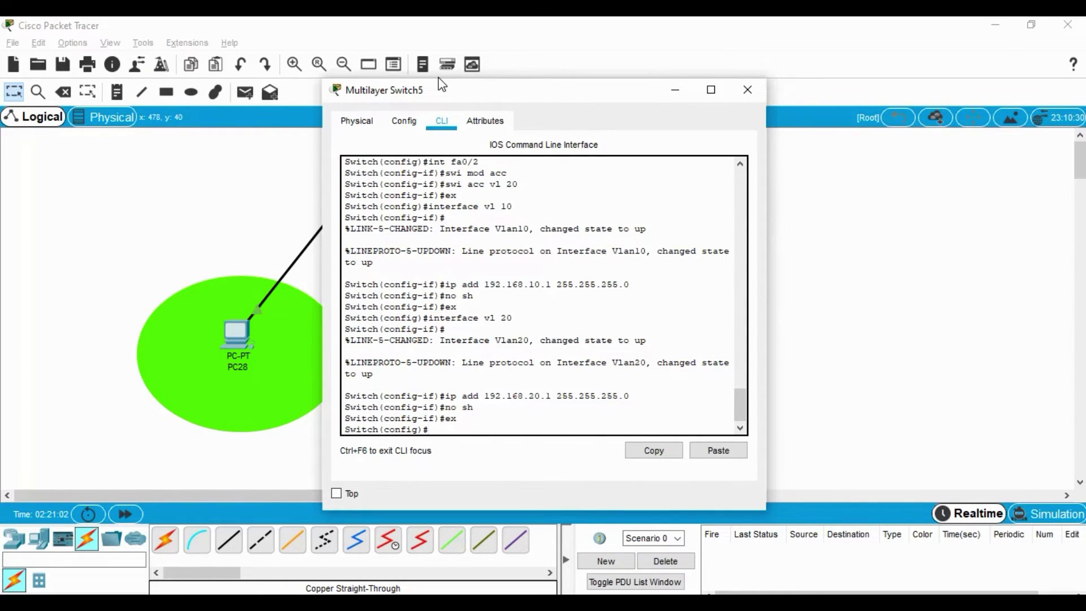
Enable Layer 3 routing on the switch with ip routing and exit global configuration mode
{"action": "type", "text": "ip routing"}
{"action": "key", "text": "Return"}
{"action": "type", "text": "ex"}
{"action": "key", "text": "Return"}
{"action": "key", "text": "Return"}
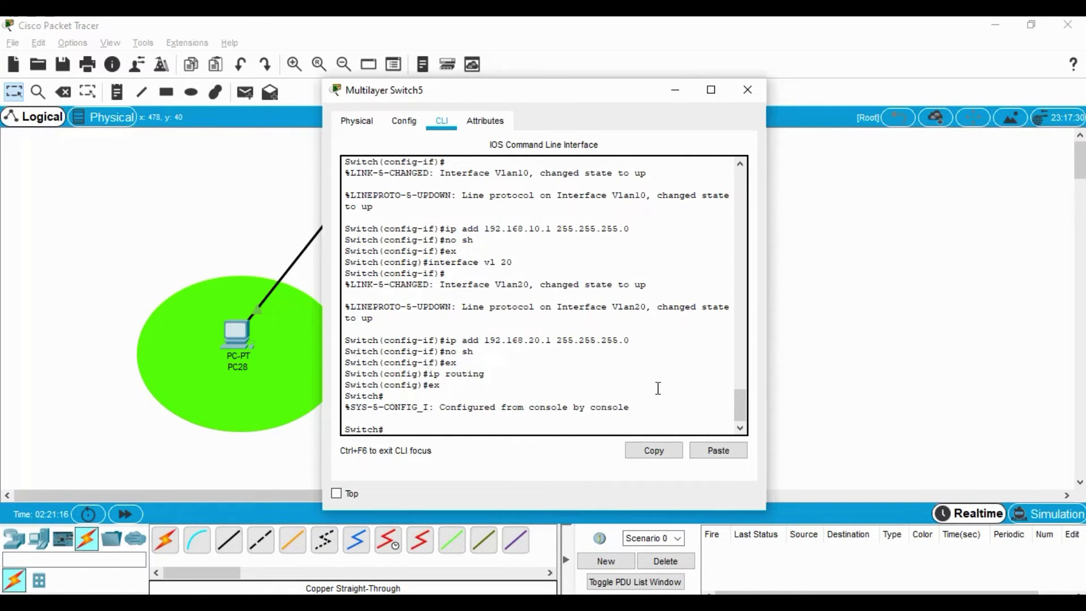
Save the switch configuration with copy running-config startup-config, accept the default destination filename and minimize the switch's window
{"action": "left_click", "coordinate": [717, 450]}
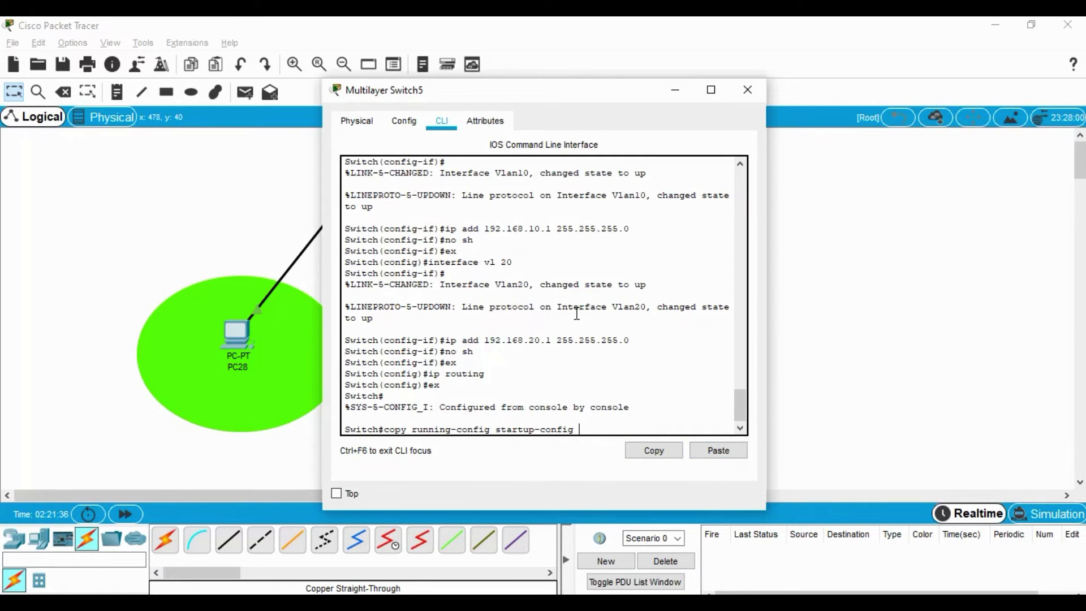
{"action": "key", "text": "Return"}
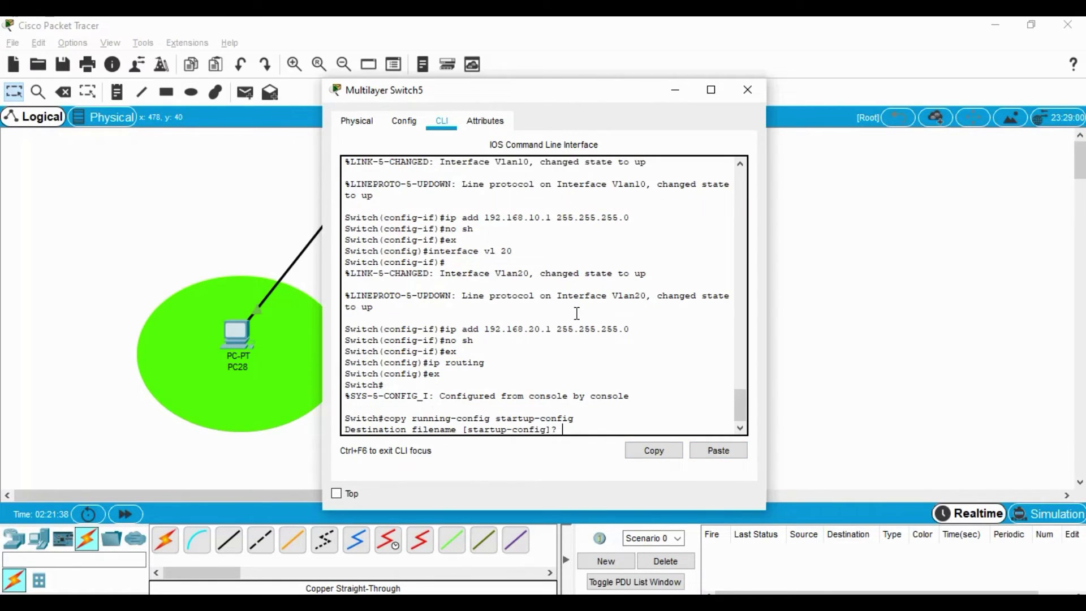
{"action": "key", "text": "Return"}
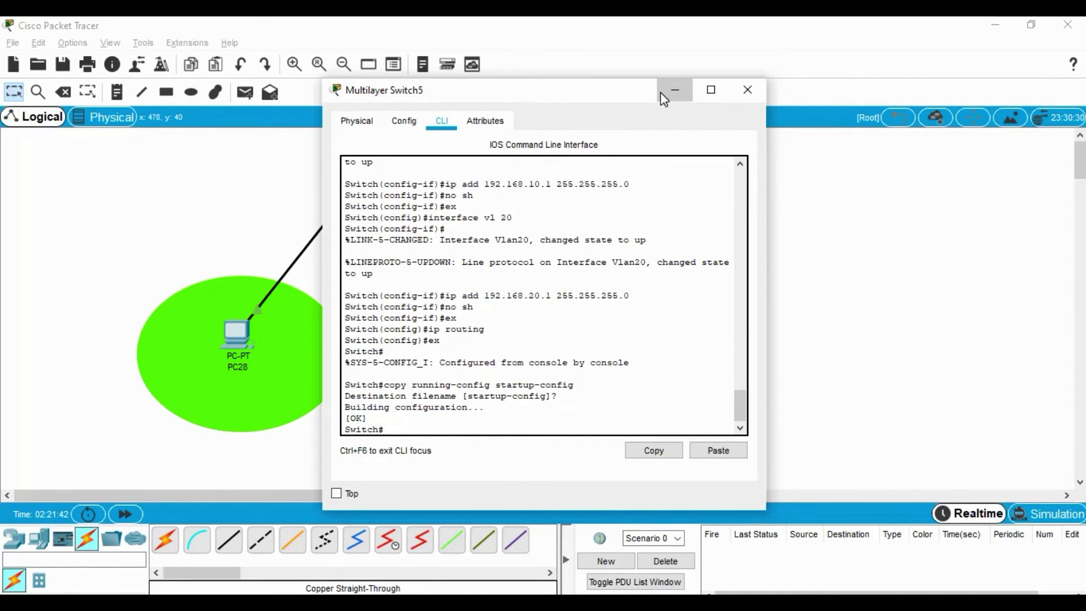
{"action": "left_click", "coordinate": [674, 91]}
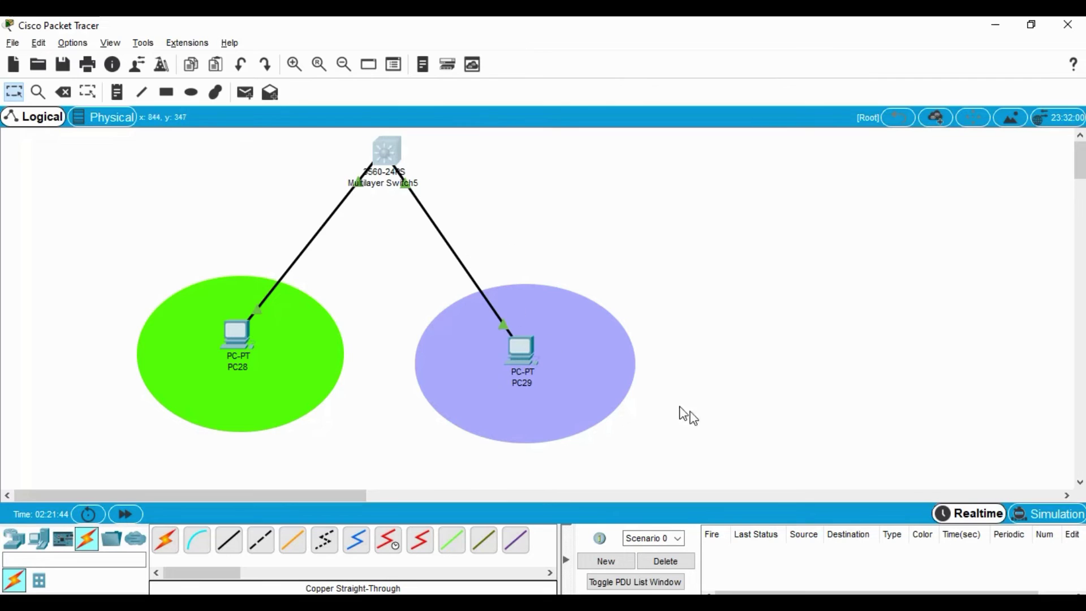
Test connectivity by sending three simple PDUs from PC28 to PC29, and delete the test scenario
{"action": "left_click", "coordinate": [245, 93]}
{"action": "left_click", "coordinate": [250, 329]}
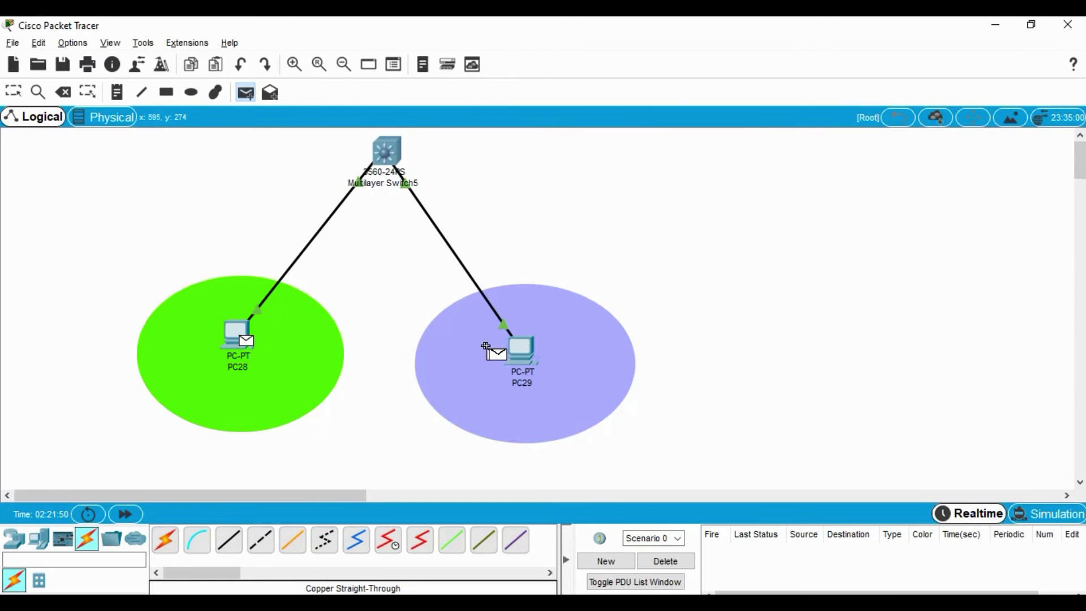
{"action": "left_click", "coordinate": [510, 347]}
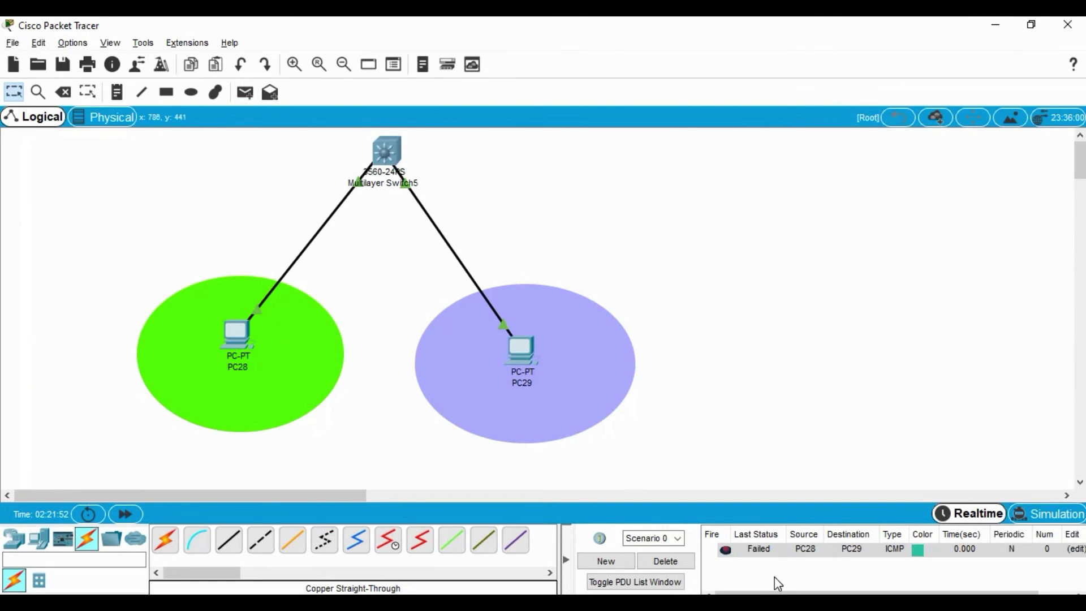
{"action": "left_click", "coordinate": [245, 92]}
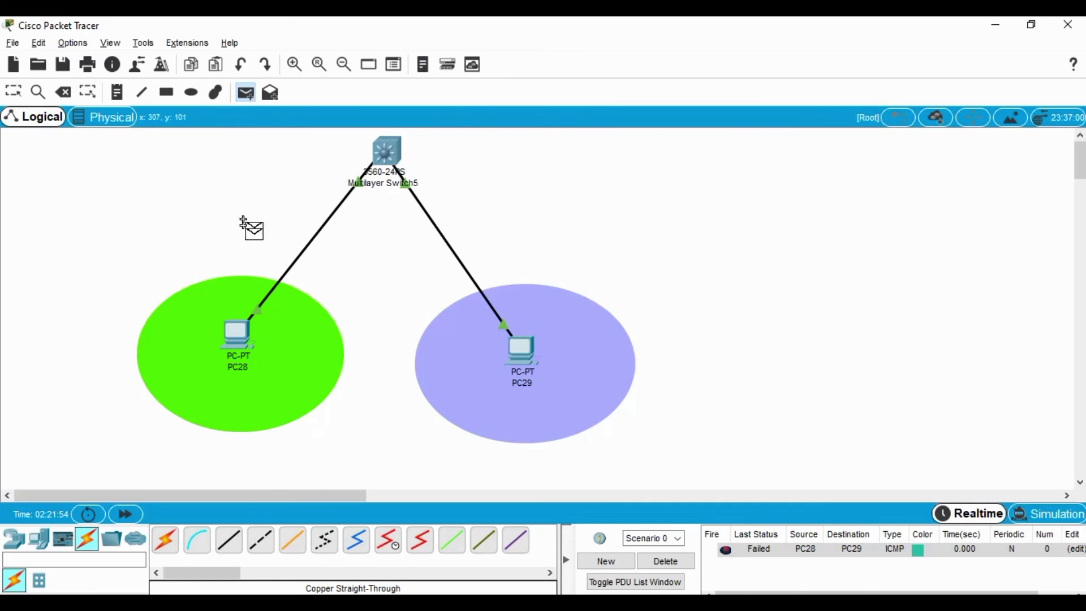
{"action": "left_click", "coordinate": [242, 334]}
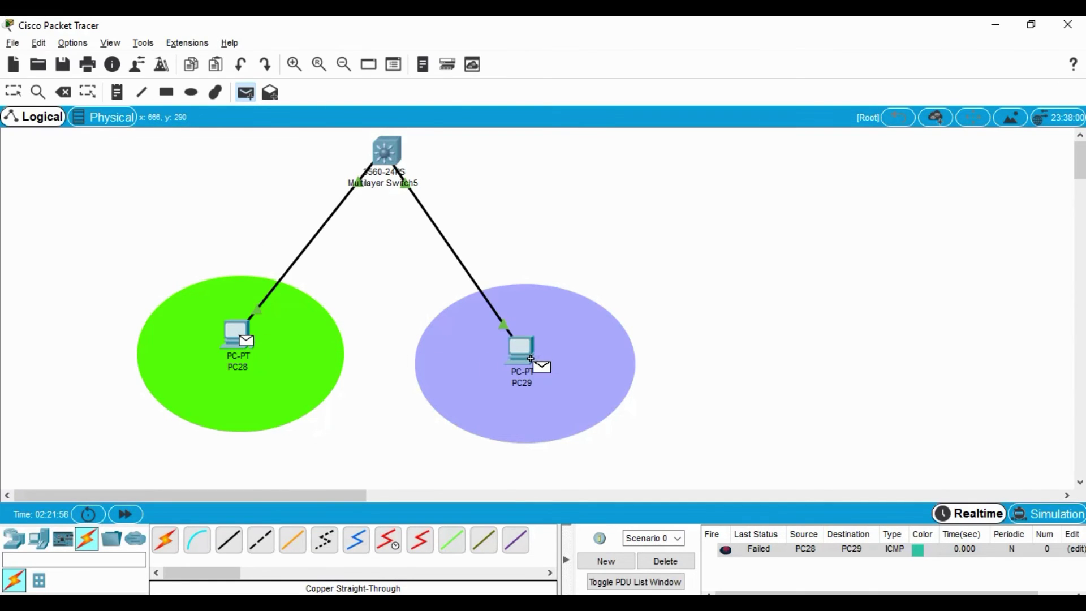
{"action": "left_click", "coordinate": [530, 358]}
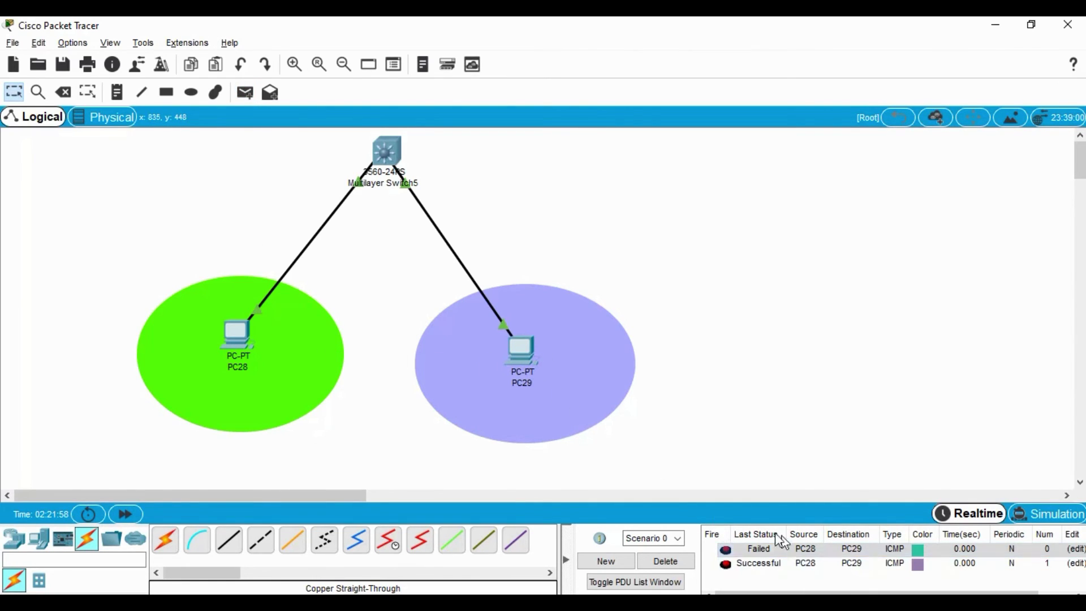
{"action": "left_click", "coordinate": [245, 92]}
{"action": "left_click", "coordinate": [240, 336]}
{"action": "left_click", "coordinate": [530, 367]}
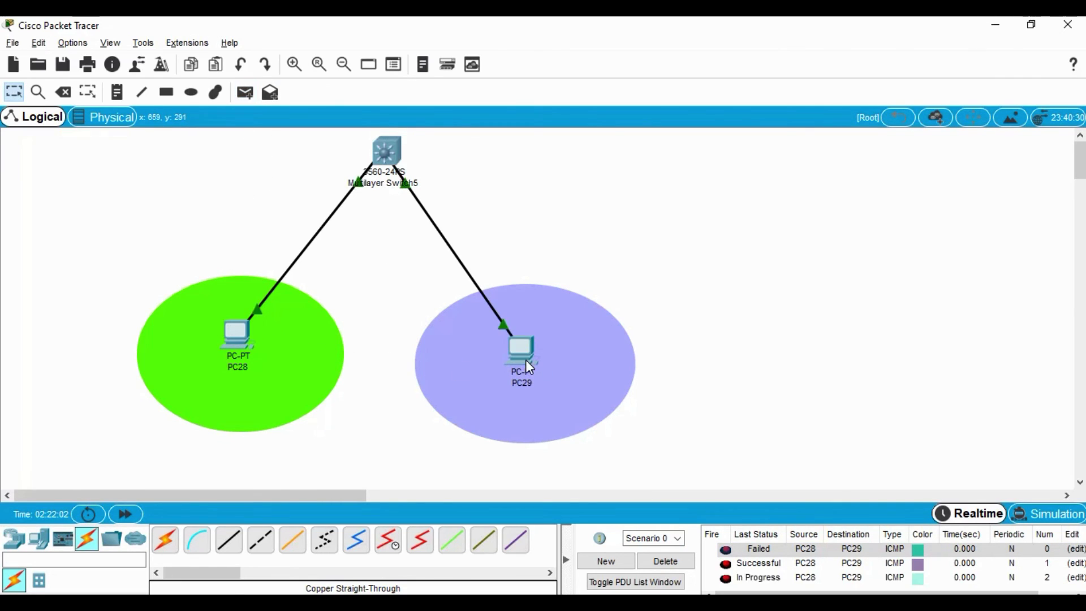
{"action": "left_click", "coordinate": [663, 561]}
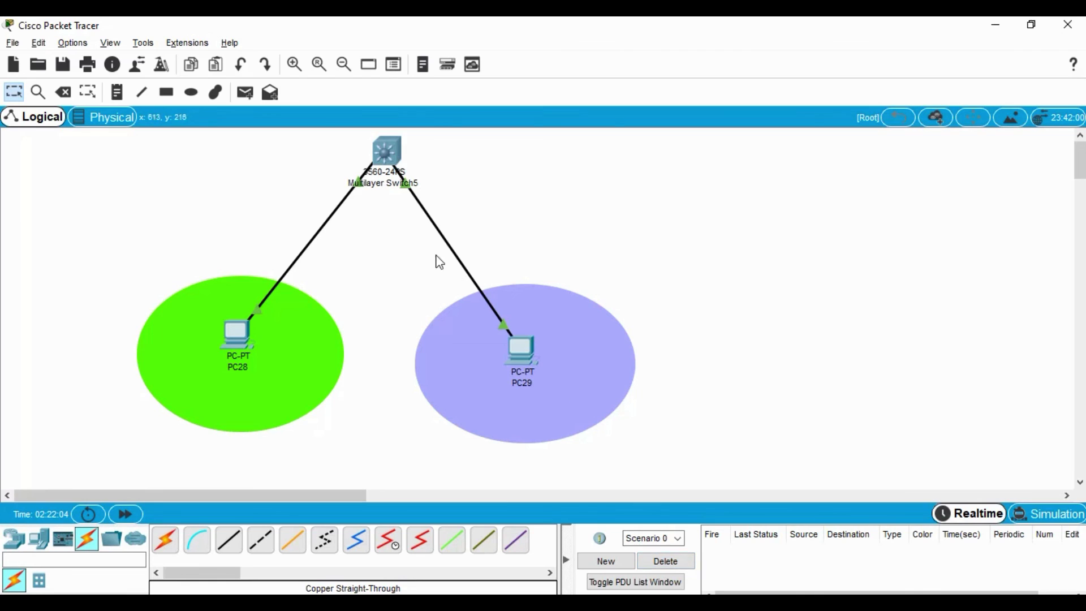
Send a fresh simple PDU from PC28 to PC29 to test routing between the two VLANs
{"action": "left_click", "coordinate": [244, 92]}
{"action": "left_click", "coordinate": [240, 338]}
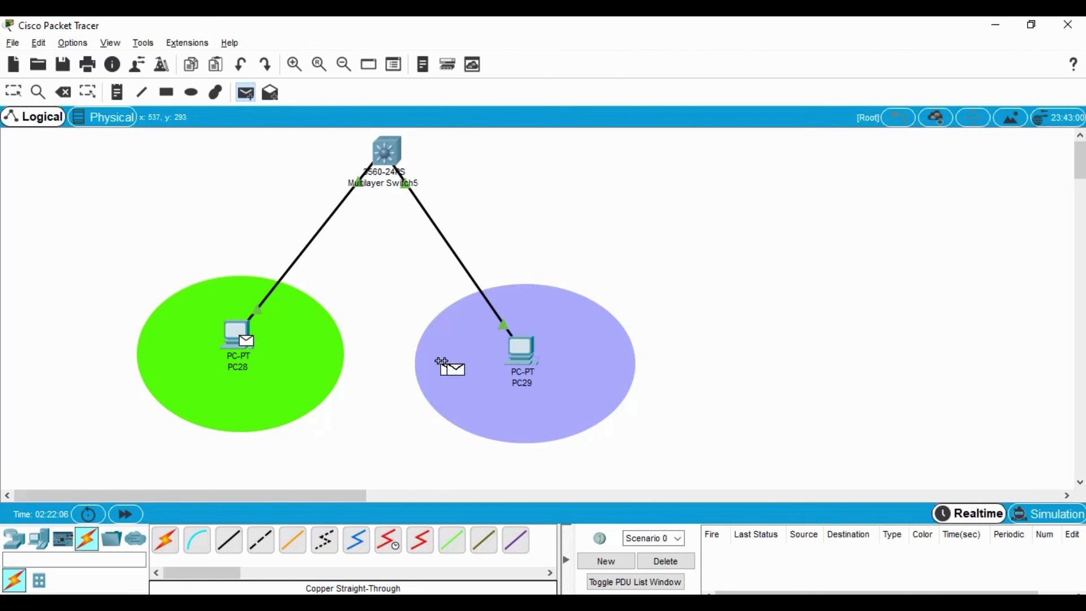
{"action": "left_click", "coordinate": [521, 352]}
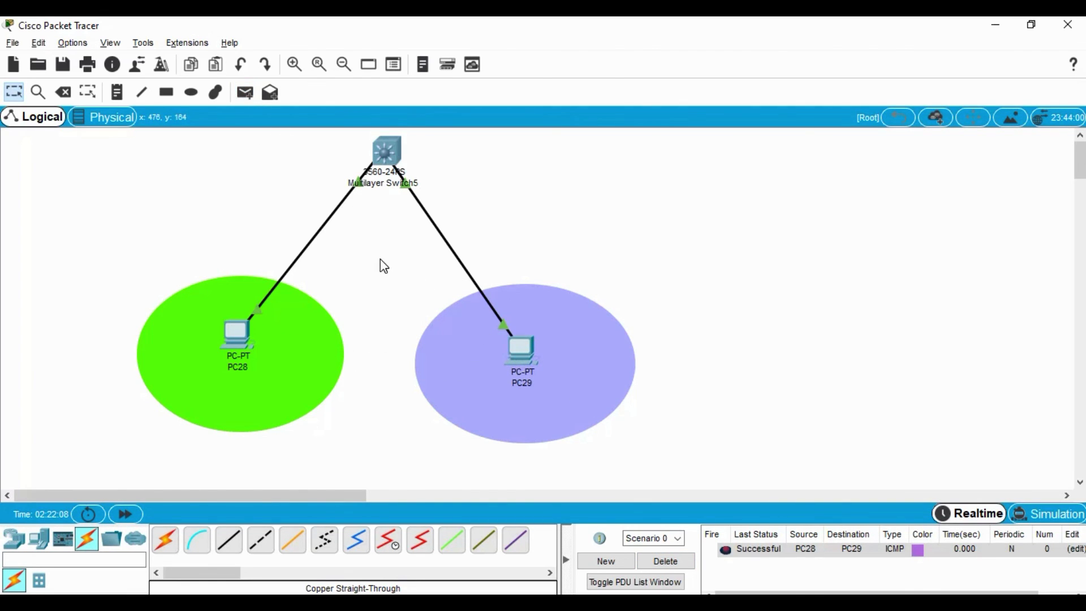